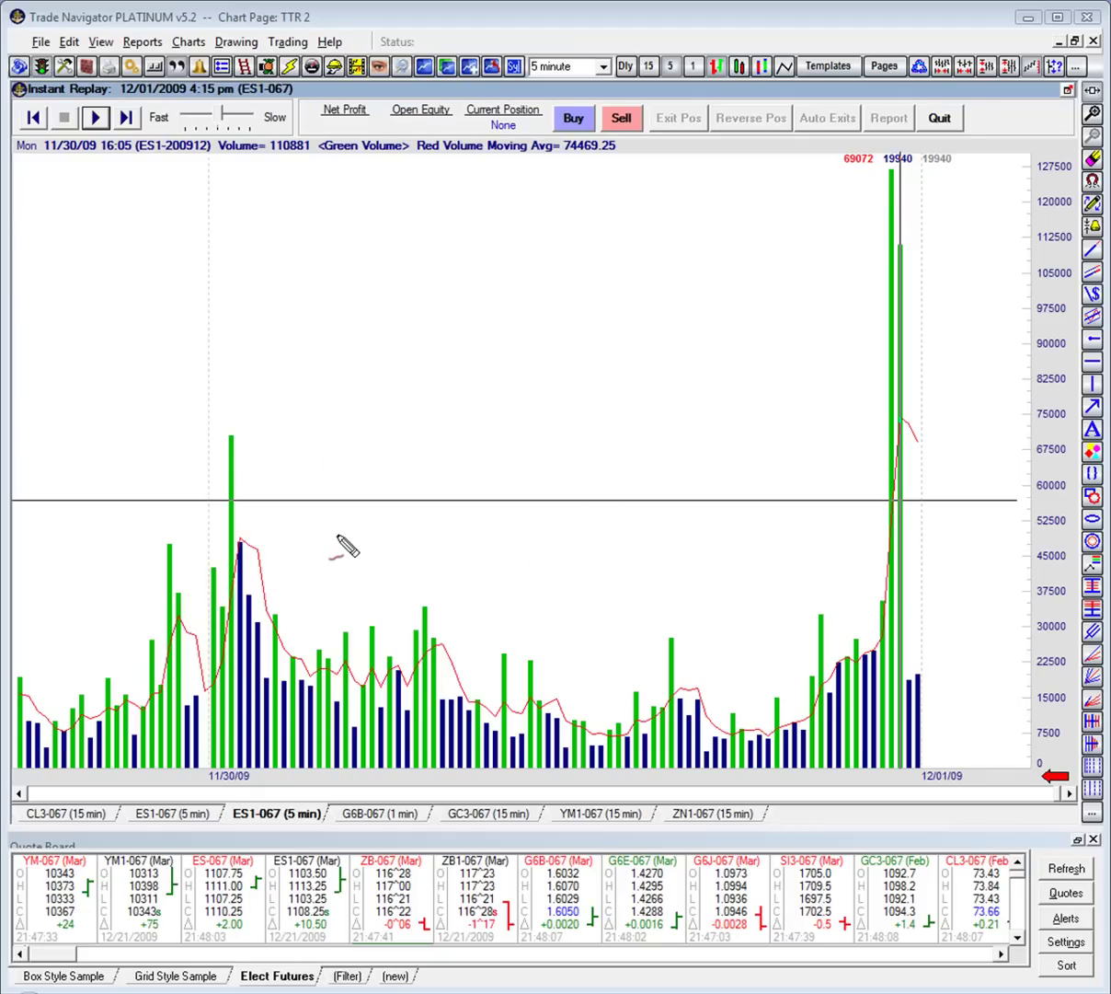
- Point out the opening, midday and closing volume bars of 11/30/09 with red pen arrows, and clear the markings
mouse_move(339, 535)
left_mouse_down()
mouse_move(265, 562)
mouse_move(291, 570)
left_mouse_up()
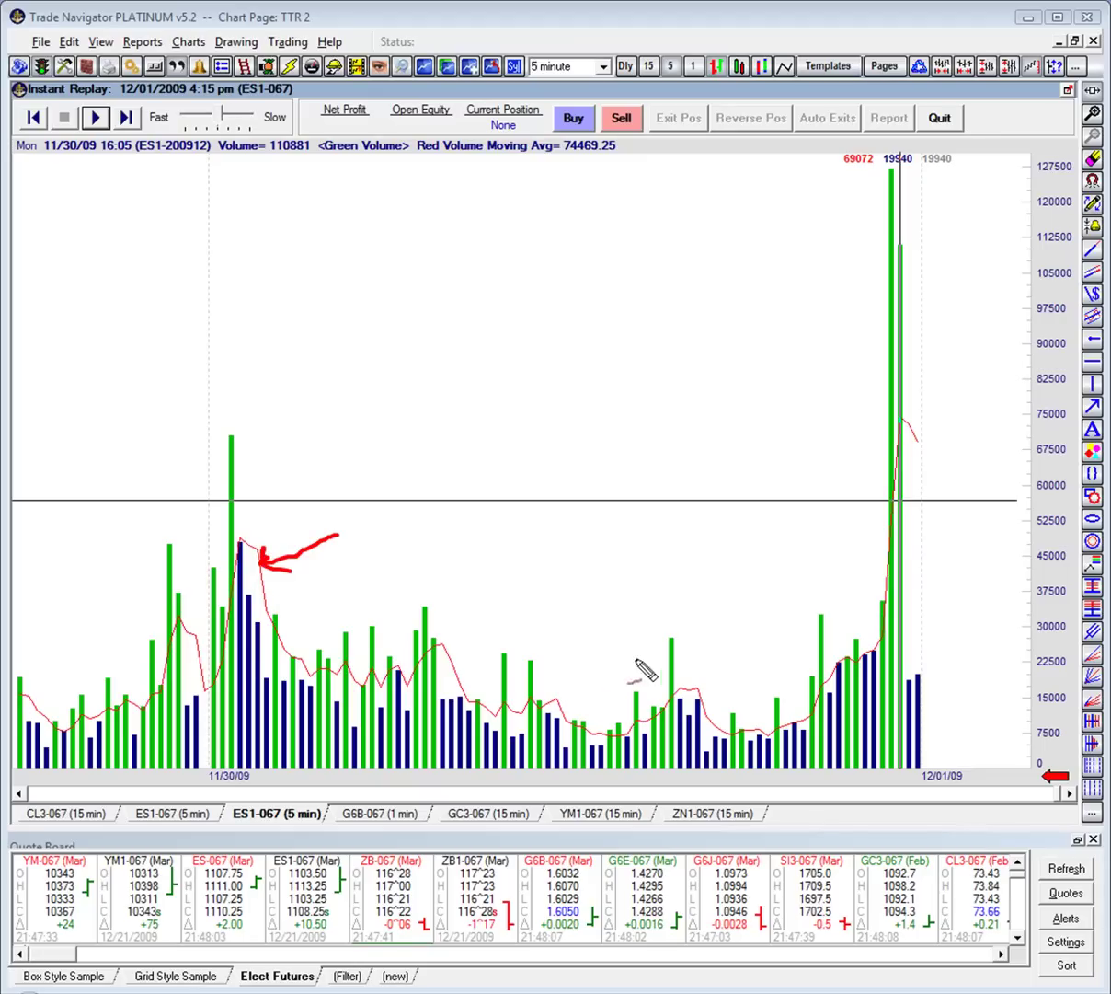
left_click_drag(674, 648, 714, 634)
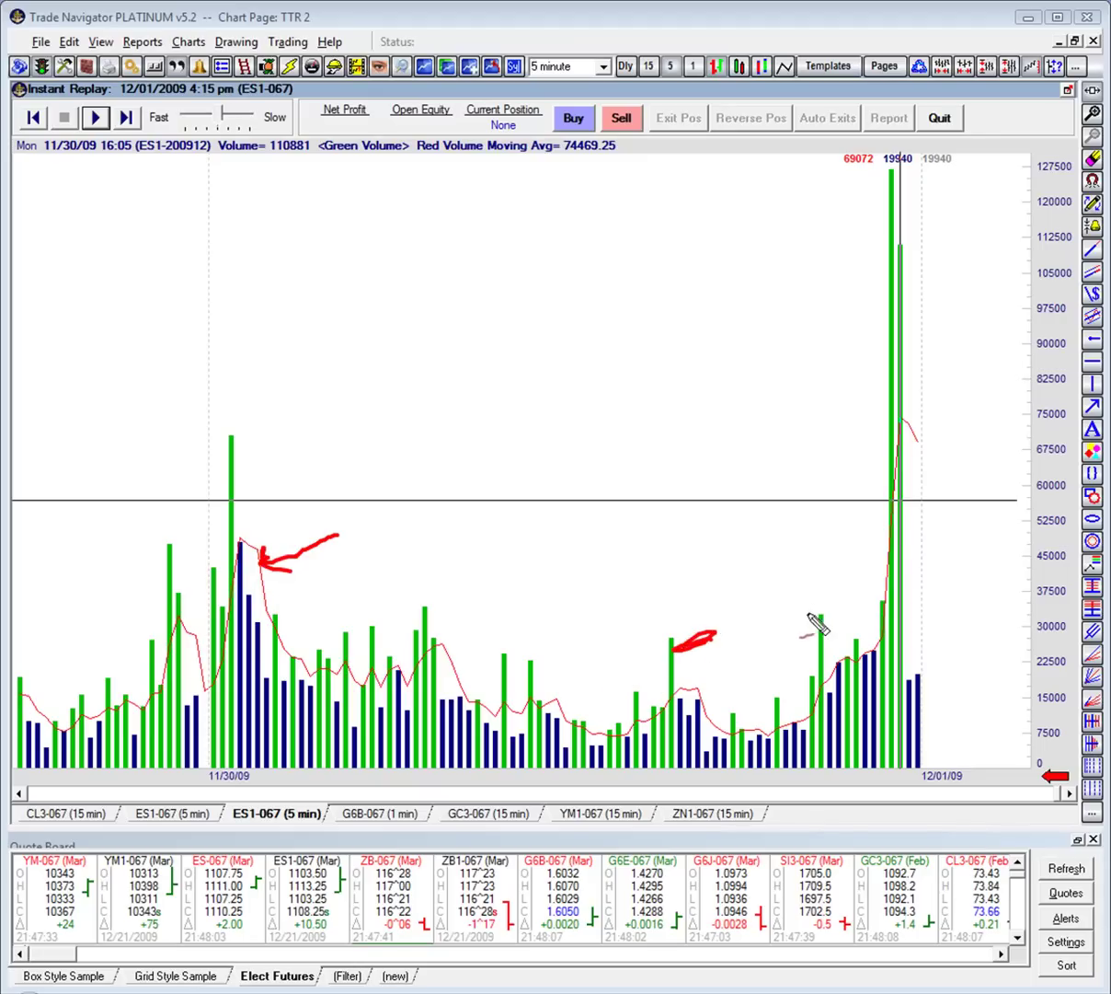
left_click_drag(847, 569, 895, 524)
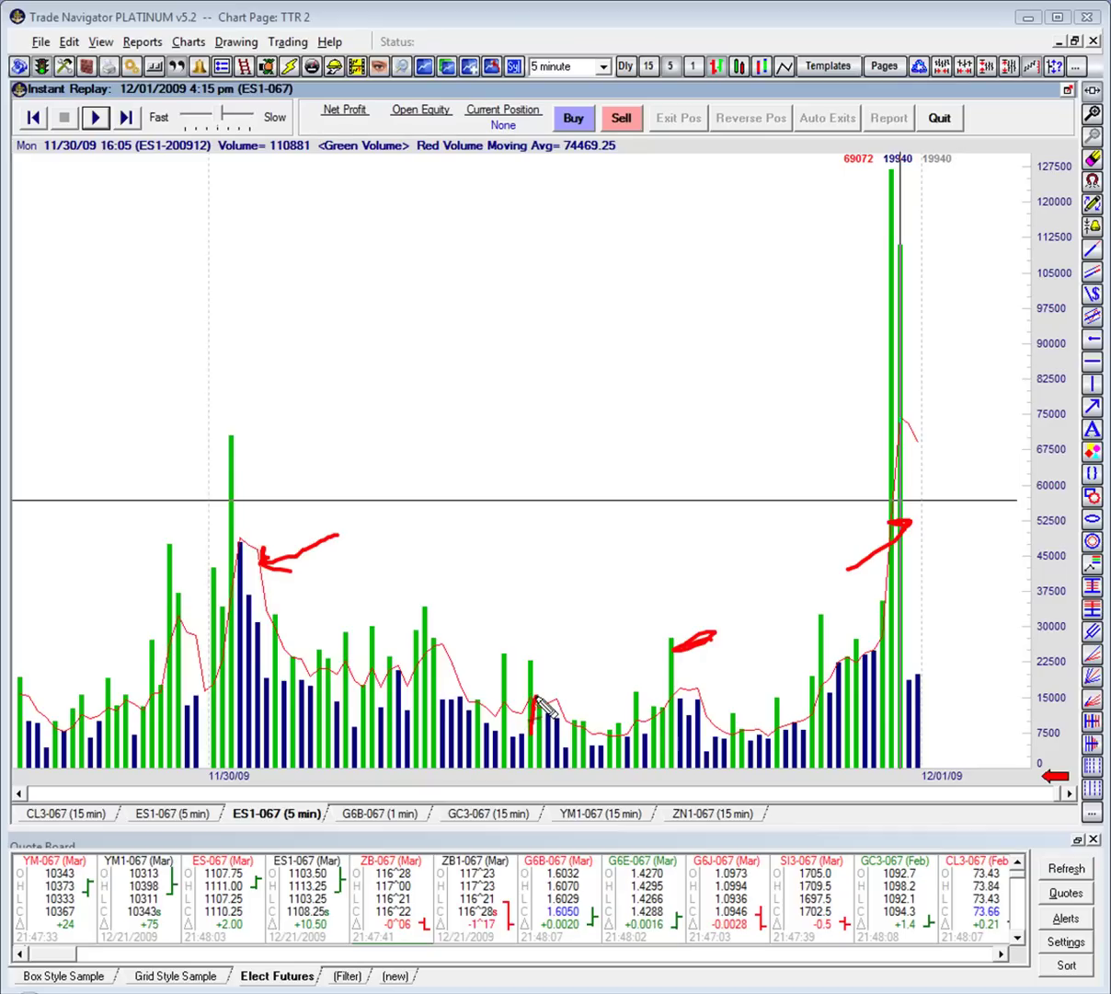
mouse_move(534, 696)
left_mouse_down()
mouse_move(521, 675)
mouse_move(533, 671)
left_mouse_up()
key("Escape")
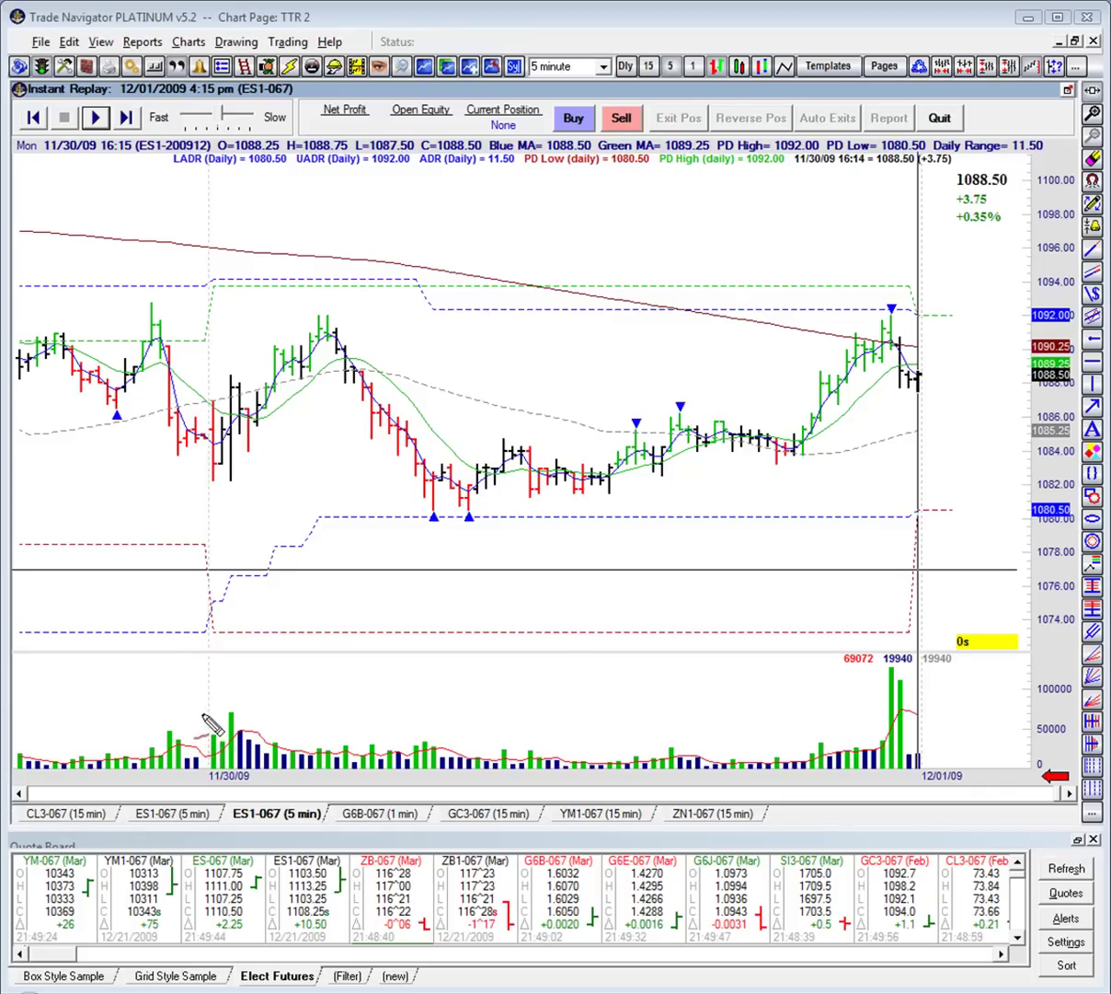
- Mark the 11/30/09 opening bars and the start of the morning decline on both price and volume in red
left_click_drag(208, 703, 210, 728)
left_click_drag(211, 488, 213, 494)
left_click(352, 398)
left_click_drag(352, 399, 333, 408)
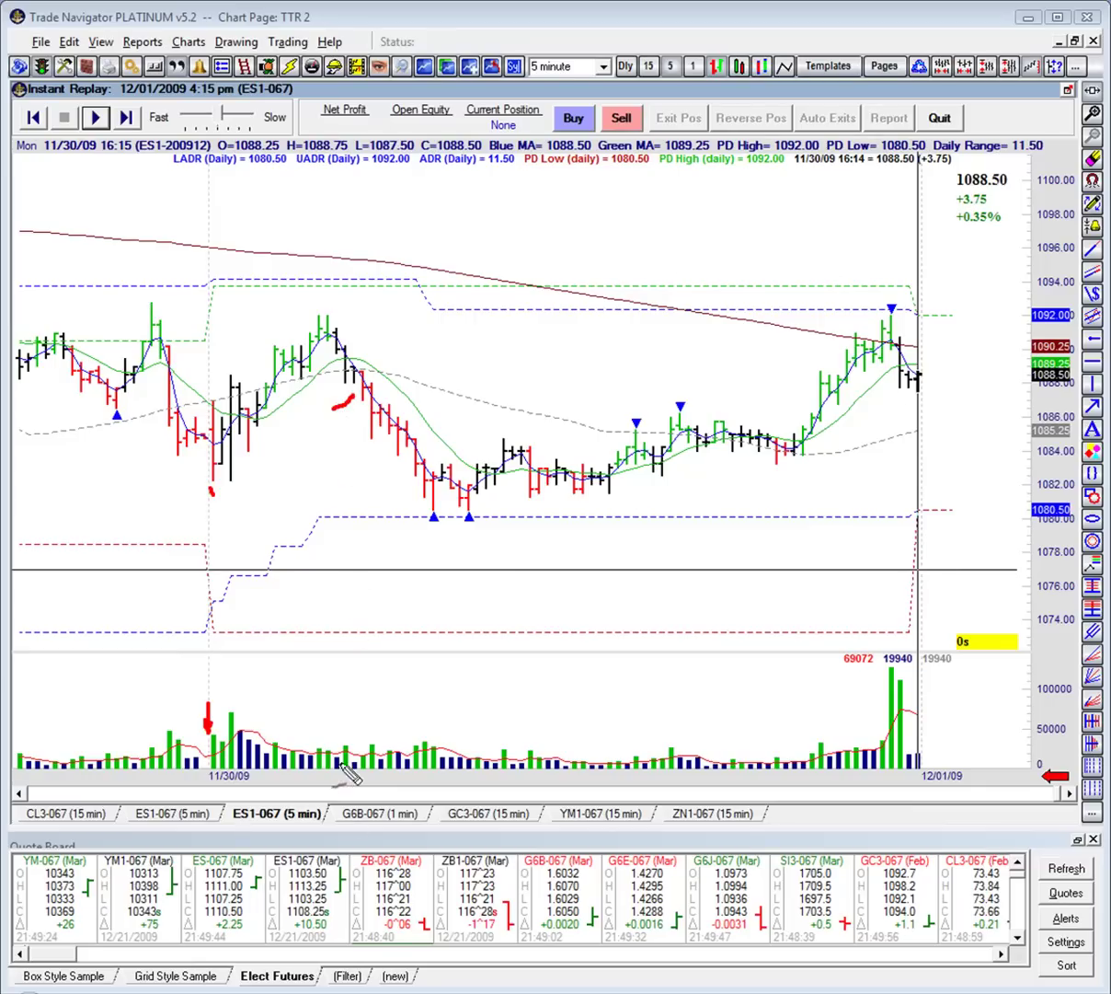
left_click_drag(330, 720, 339, 738)
- Mark the midday price range and its low volume with horizontal red lines, and point arrows at the two upward breakouts
left_click_drag(457, 743, 673, 746)
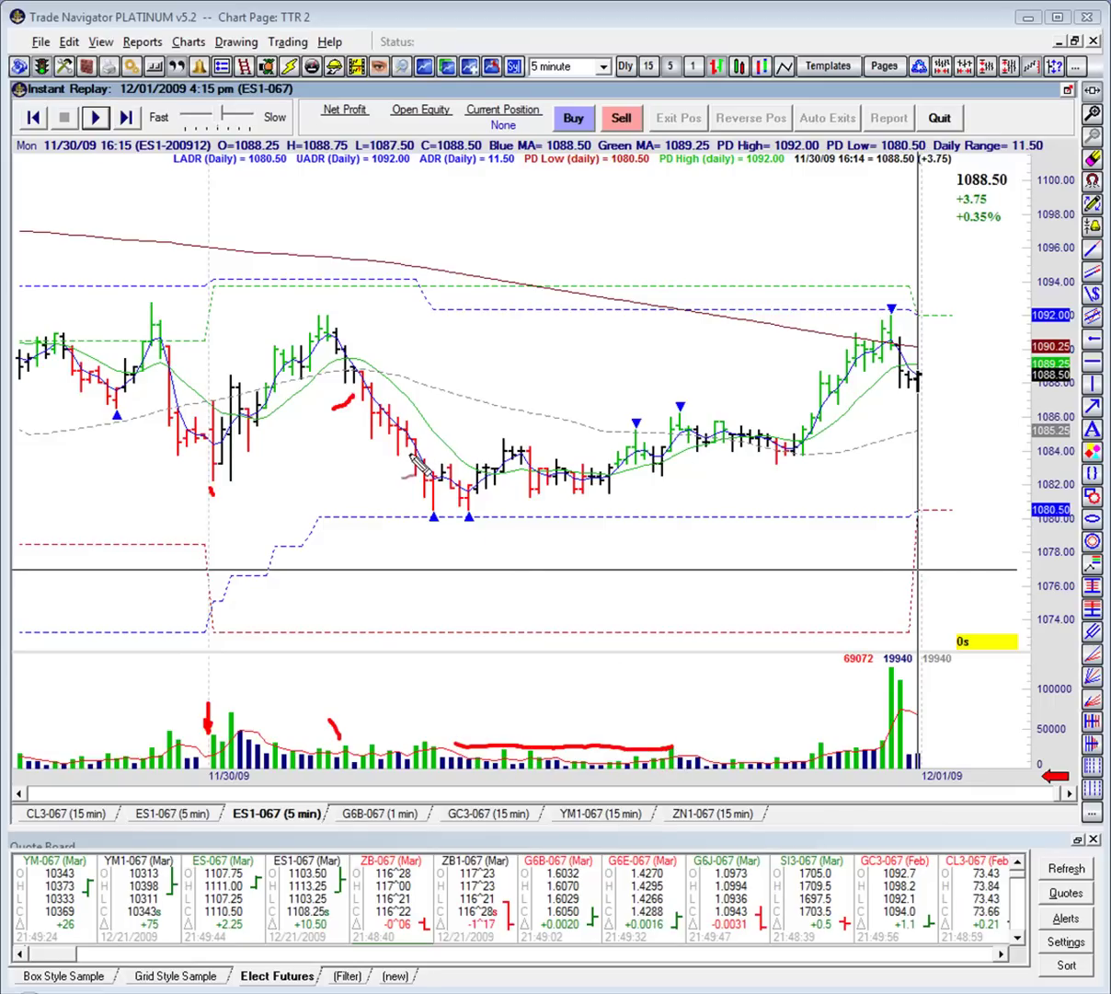
left_click_drag(416, 455, 708, 457)
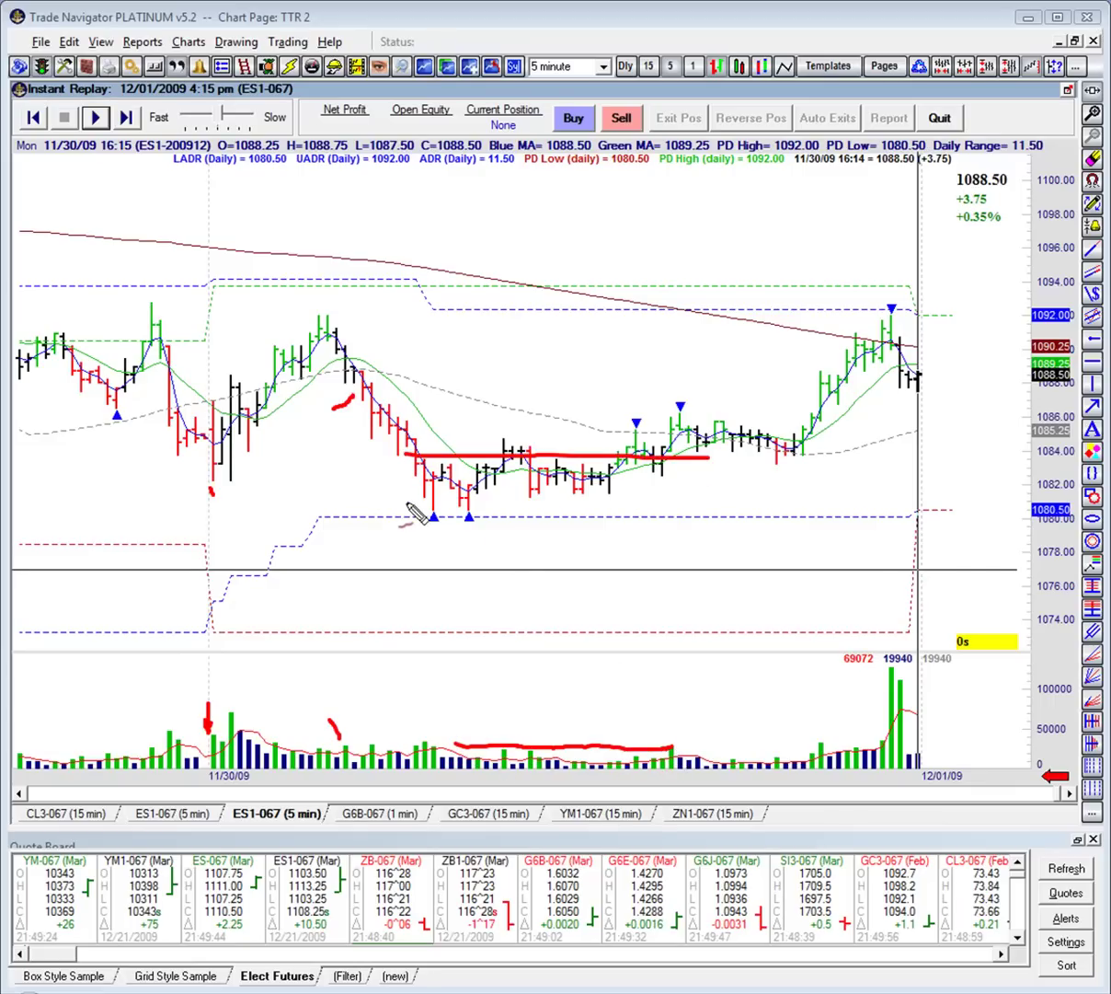
left_click_drag(407, 503, 708, 506)
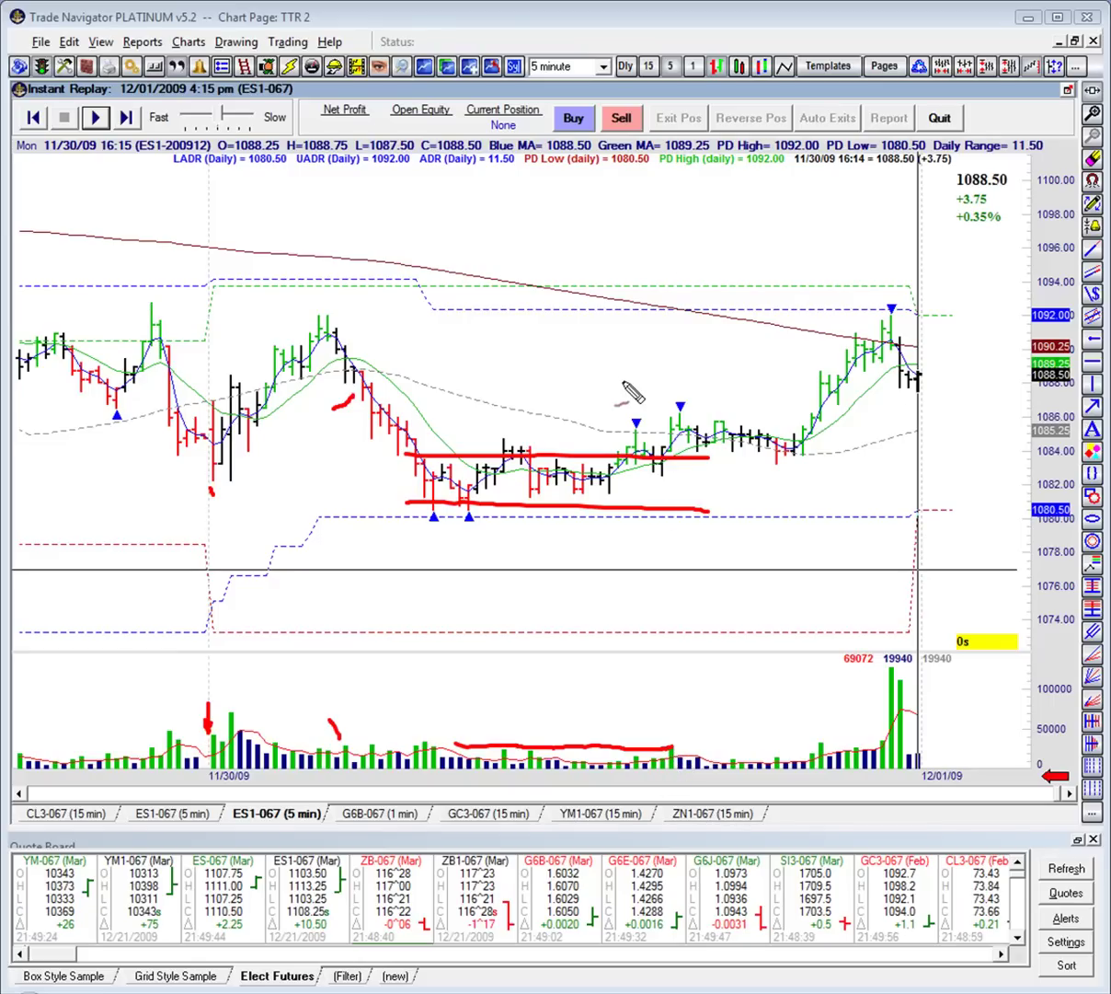
left_click_drag(622, 380, 666, 421)
left_click_drag(762, 379, 804, 425)
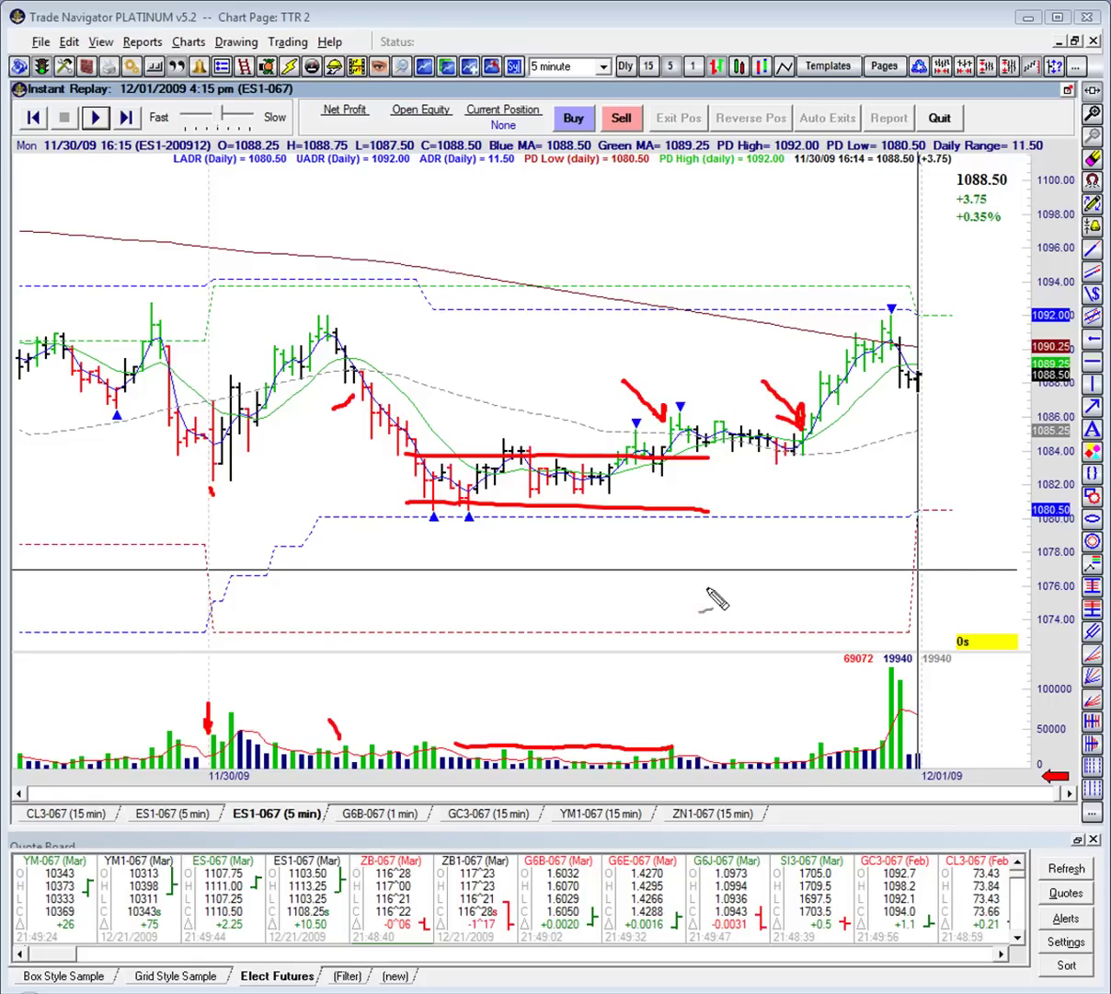
- Handwrite "V = Key" in red beneath the midday price range and underline the word Key
left_click_drag(608, 525, 607, 604)
mouse_move(641, 531)
left_mouse_down()
mouse_move(609, 571)
mouse_move(644, 596)
mouse_move(699, 585)
mouse_move(709, 609)
left_mouse_up()
left_click_drag(686, 548, 690, 578)
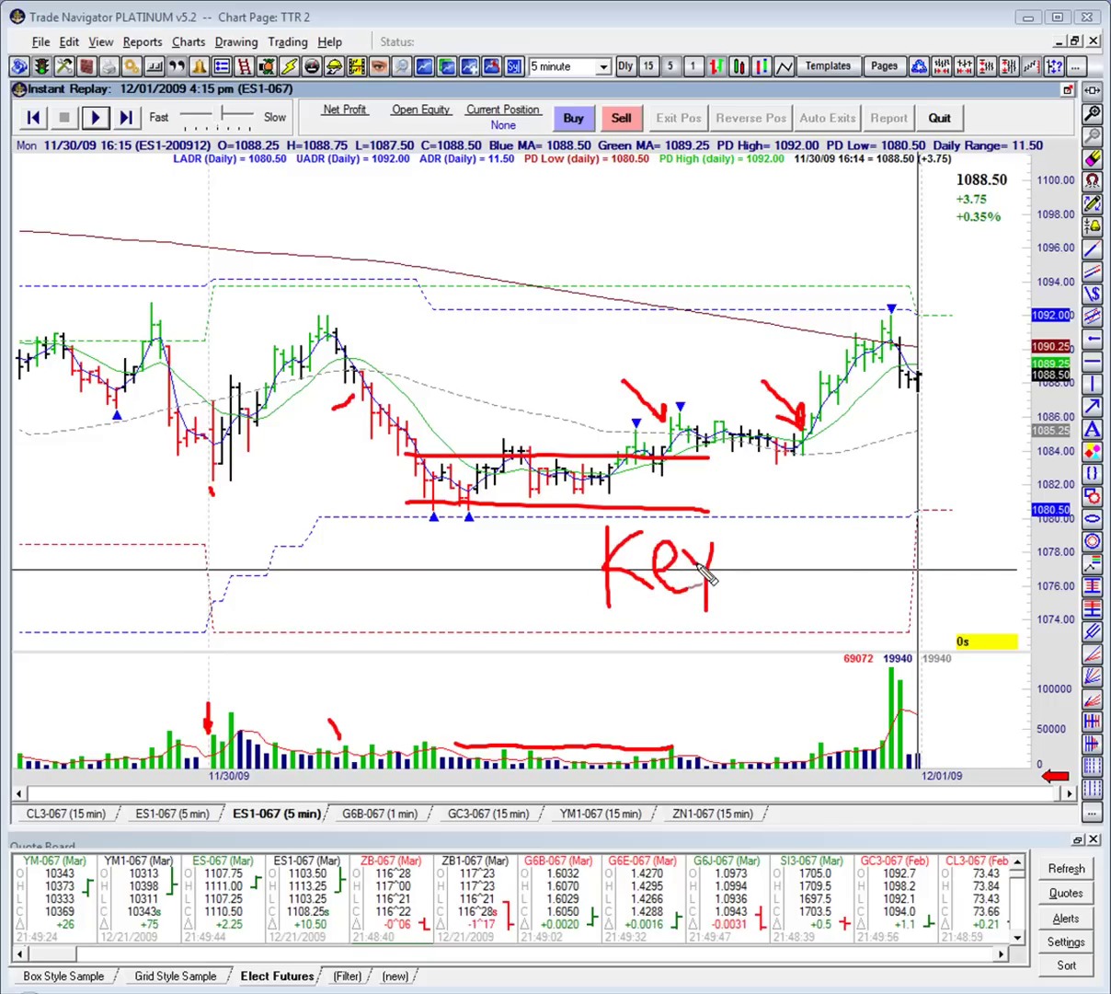
left_click_drag(608, 609, 686, 607)
mouse_move(465, 542)
left_mouse_down()
mouse_move(468, 605)
mouse_move(506, 545)
mouse_move(597, 567)
left_mouse_up()
left_click_drag(515, 574, 548, 573)
left_click_drag(517, 589, 549, 586)
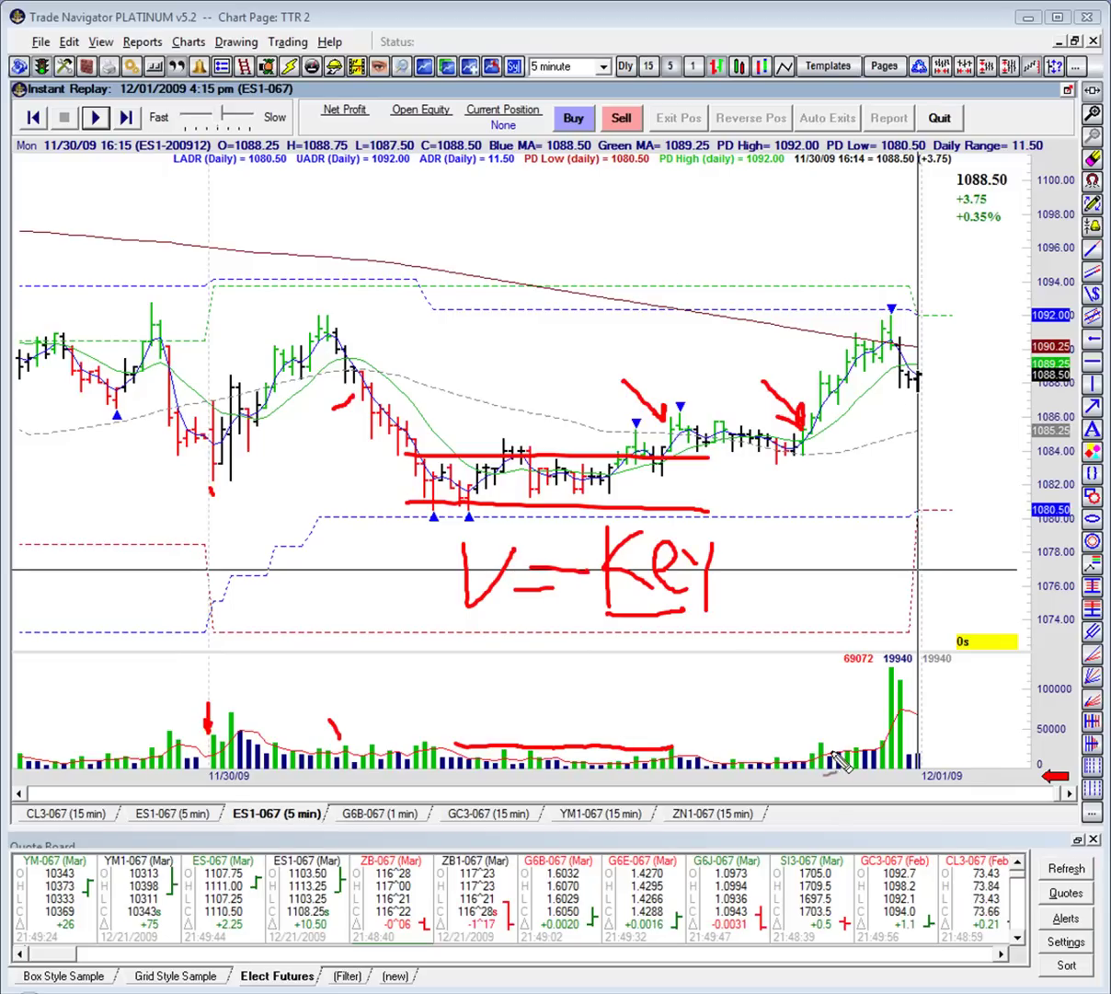
- Point arrows at the closing volume spike and afternoon rally, and draw lines across the morning and late-session volume bars
left_click_drag(840, 688, 871, 718)
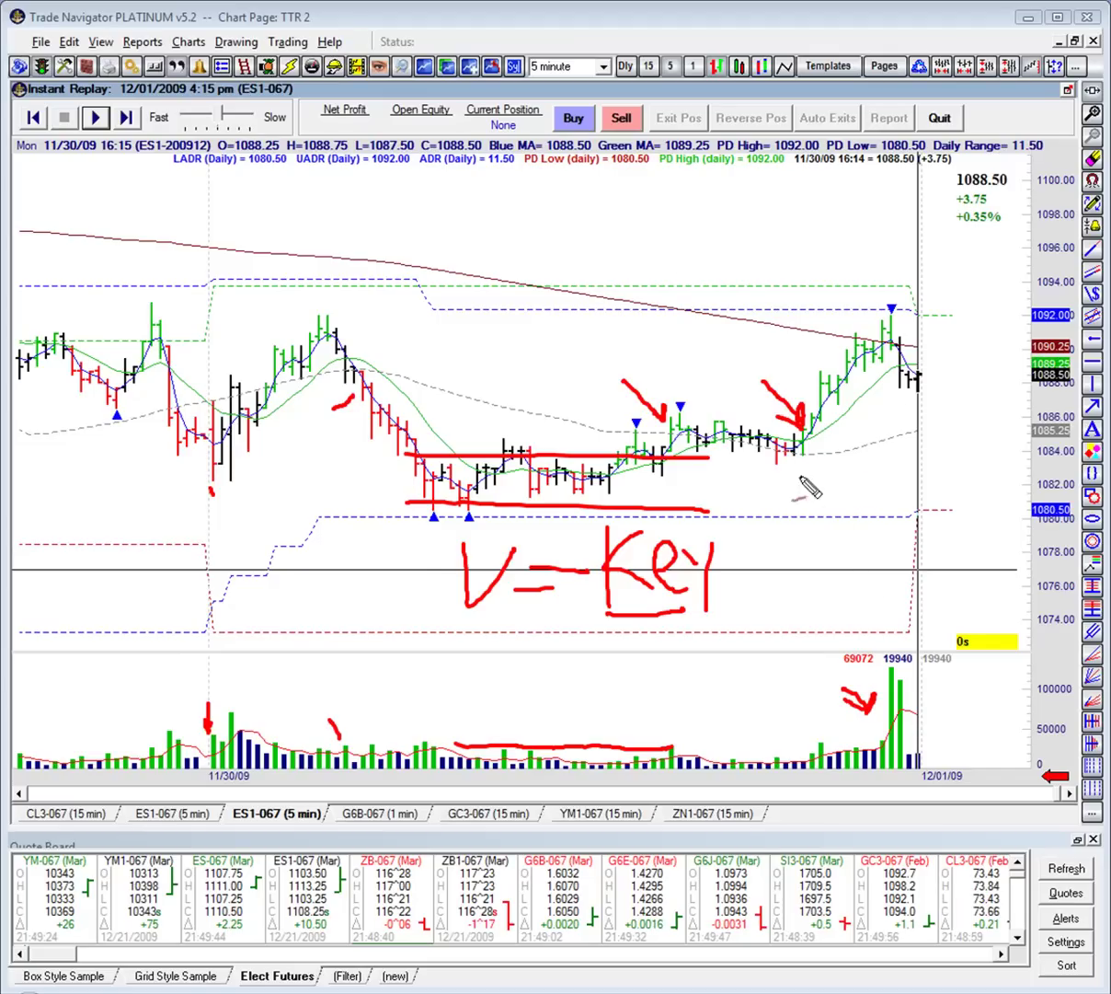
left_click_drag(804, 450, 899, 369)
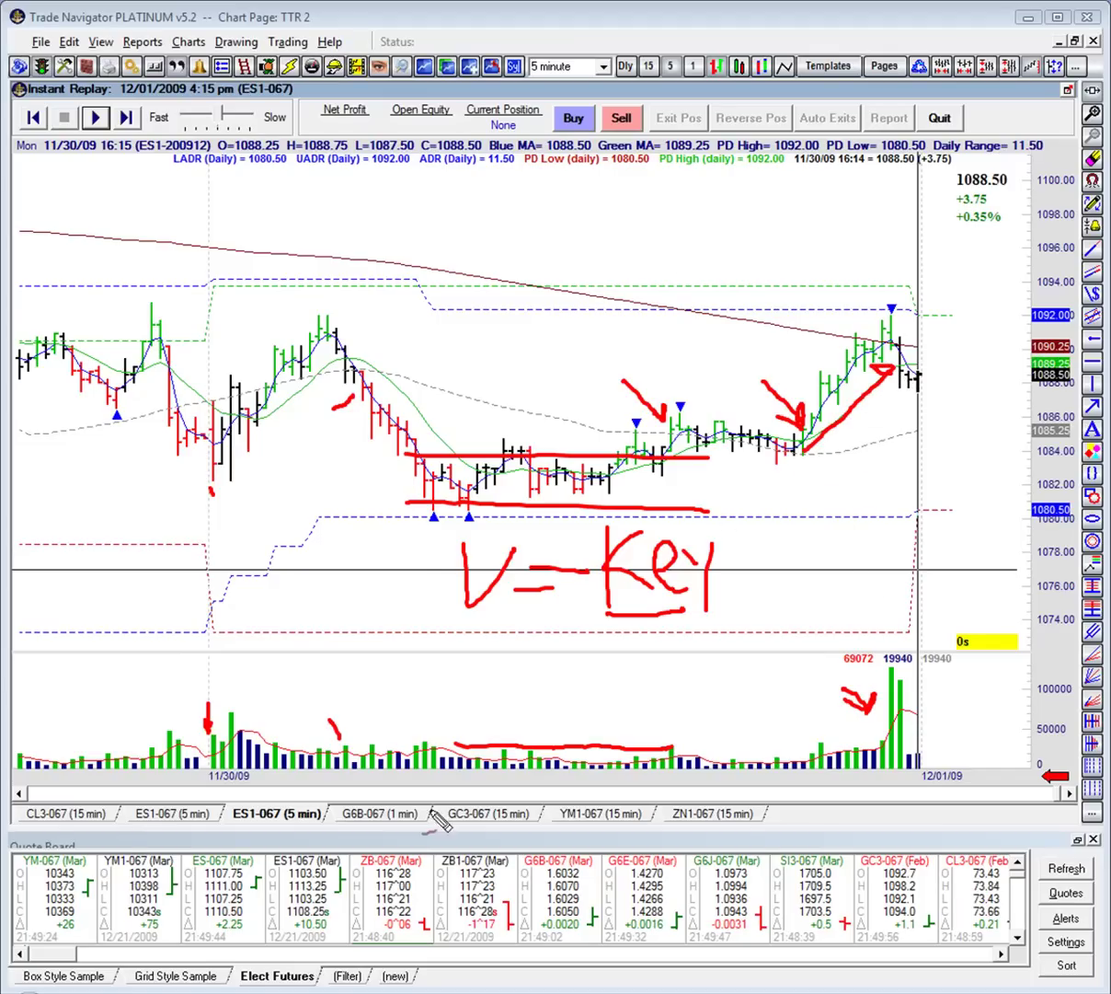
mouse_move(329, 723)
left_mouse_down()
mouse_move(409, 729)
mouse_move(421, 755)
left_mouse_up()
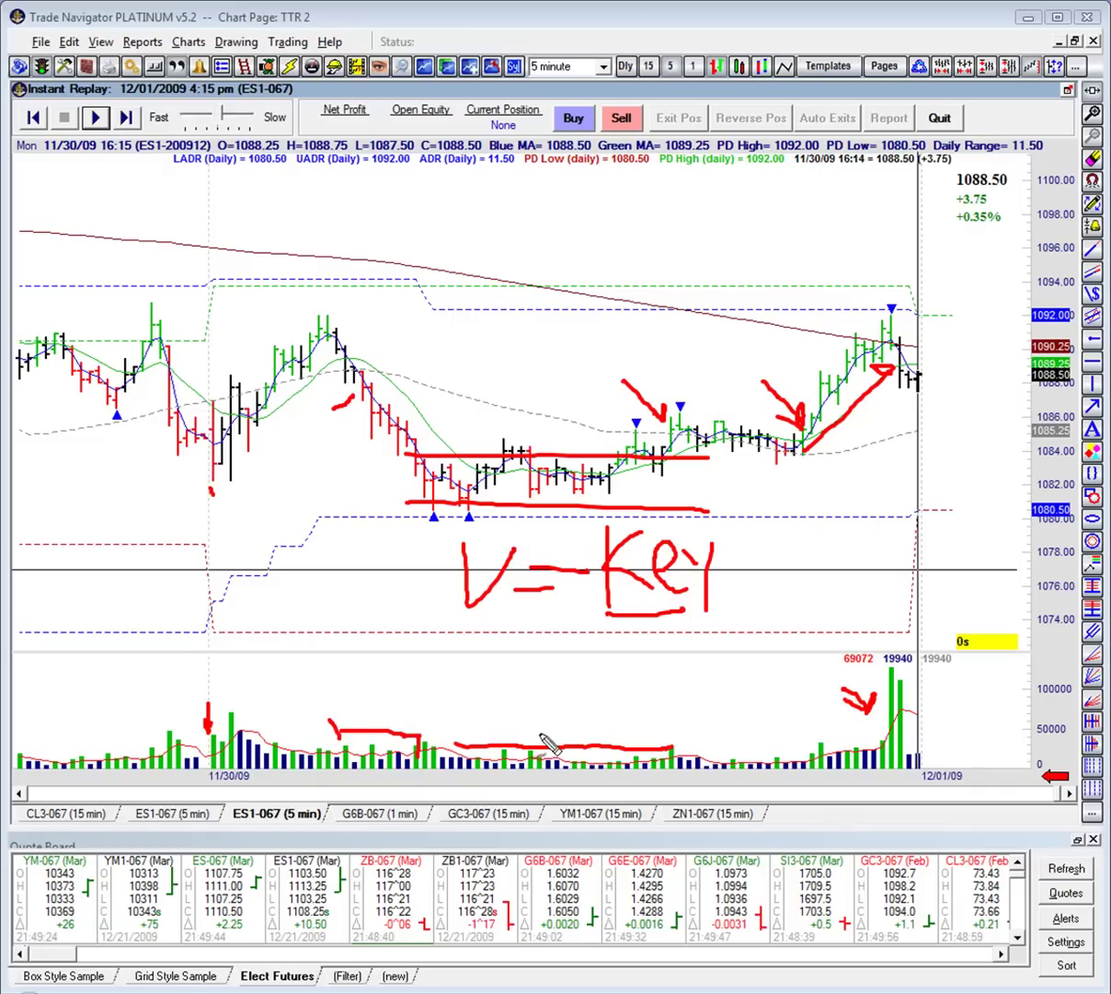
left_click_drag(788, 749, 885, 747)
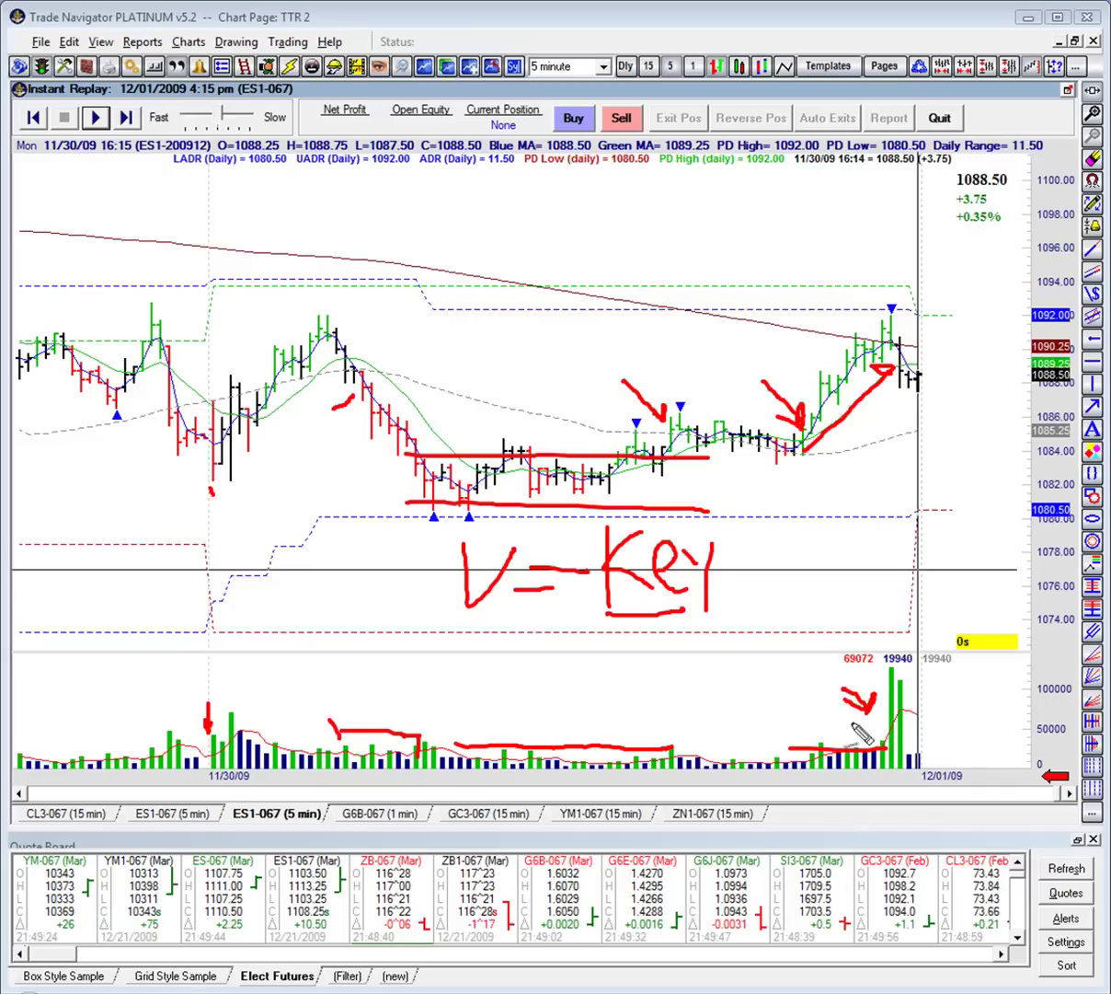
- Draw red arrows along the afternoon uptrend and the morning downtrend, and clear all markings from the chart
mouse_move(734, 398)
left_mouse_down()
mouse_move(817, 324)
mouse_move(808, 336)
left_mouse_up()
left_click_drag(378, 337, 475, 407)
left_click_drag(475, 407, 469, 374)
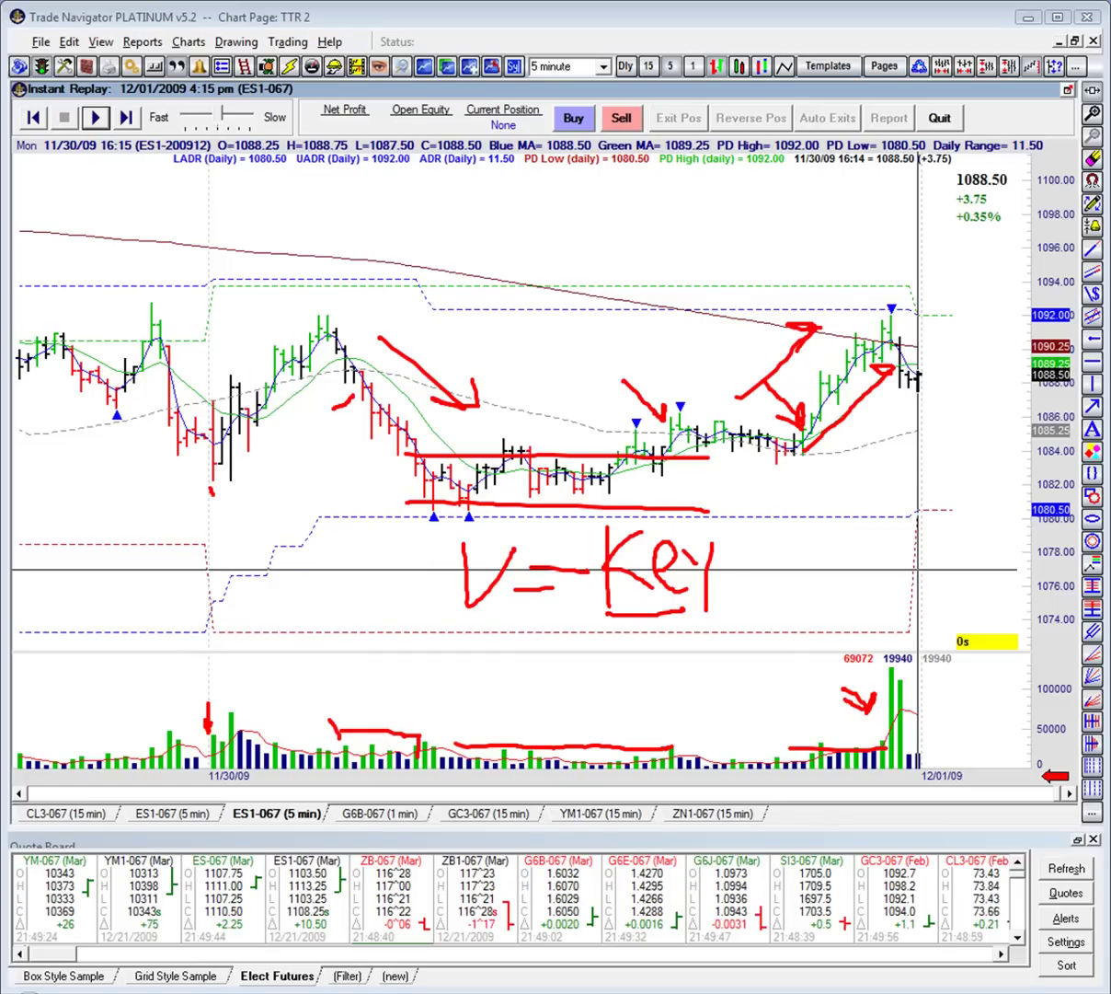
key("Escape")
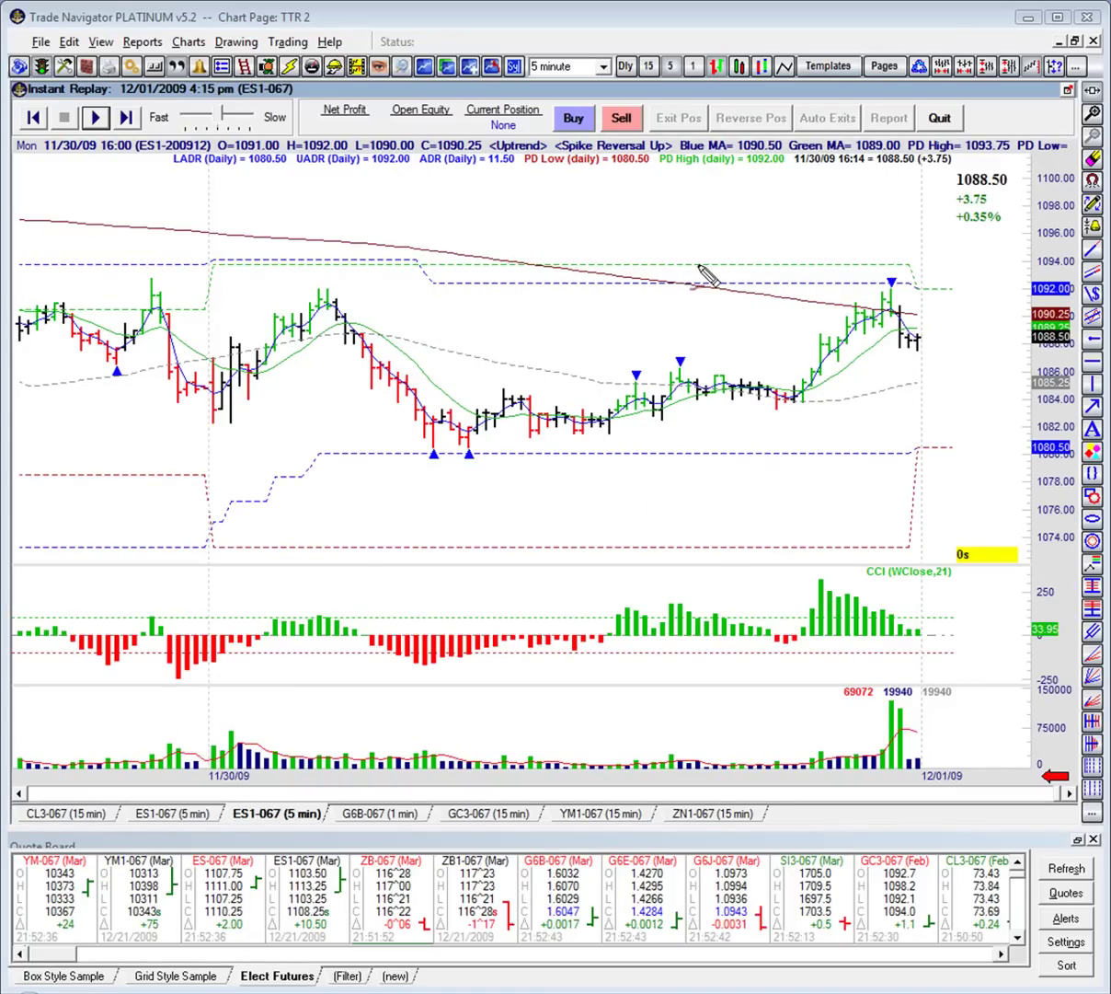
- Mark the previous-day high and low, upper and lower average daily range lines, and both long moving averages in red
left_click_drag(699, 265, 754, 263)
left_click_drag(781, 281, 830, 280)
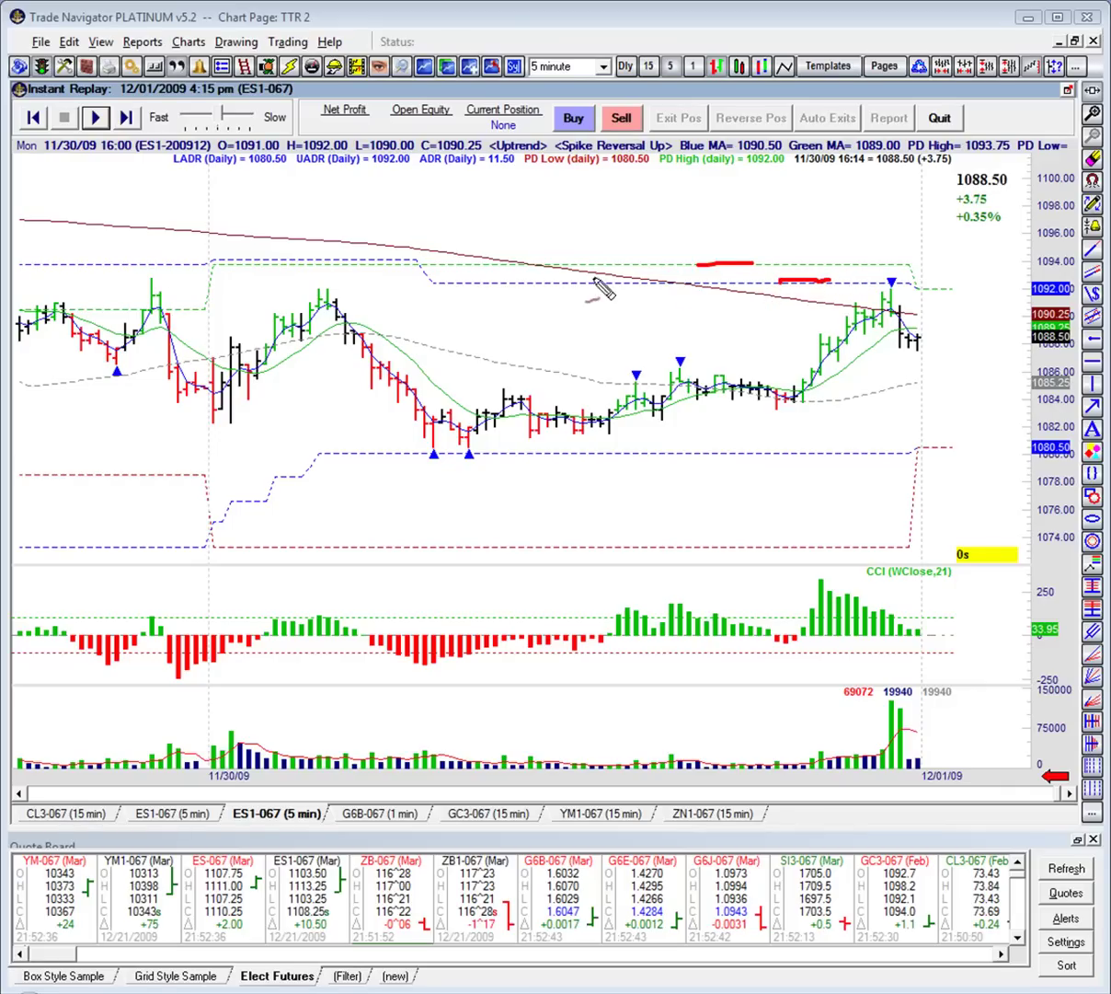
mouse_move(697, 316)
left_mouse_down()
mouse_move(722, 287)
mouse_move(708, 292)
left_mouse_up()
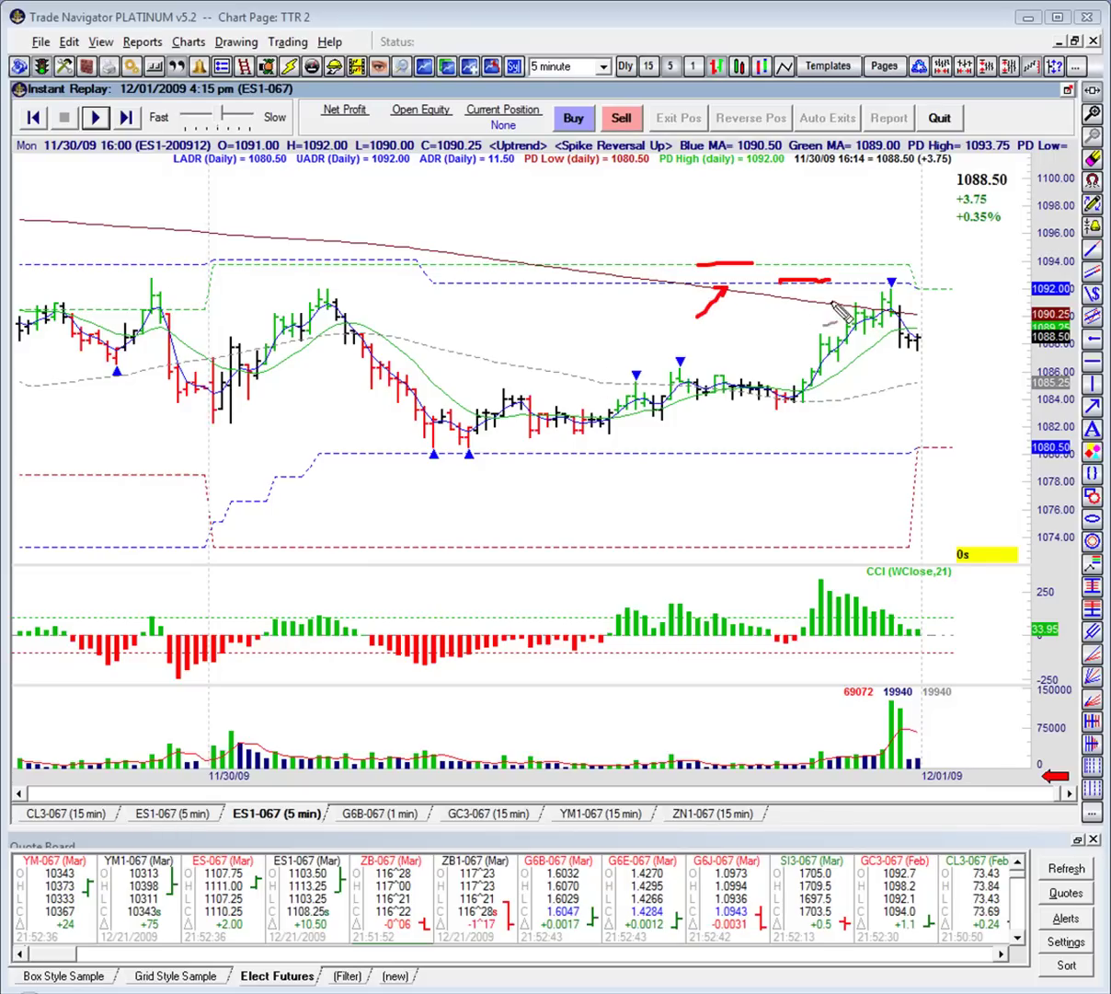
left_click_drag(574, 354, 565, 373)
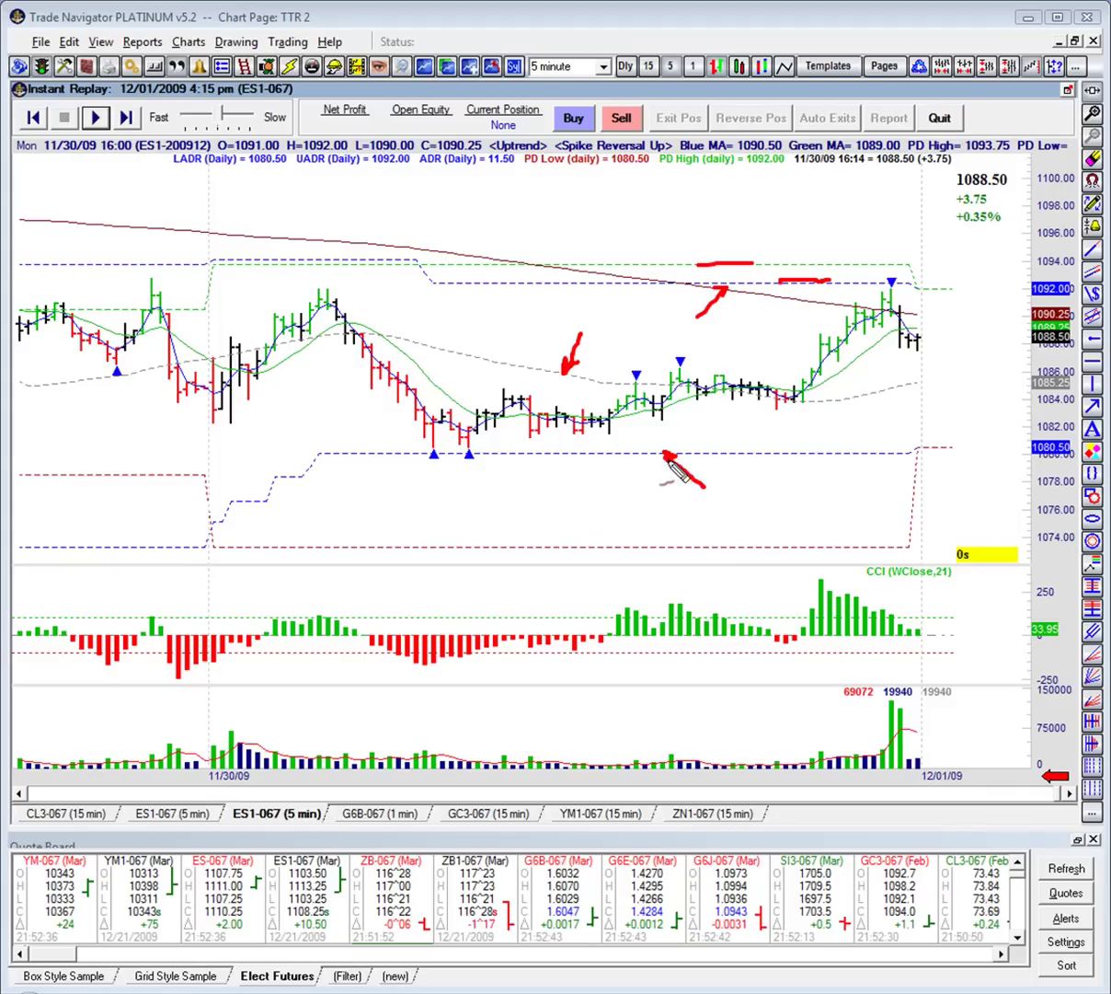
left_click_drag(756, 506, 748, 539)
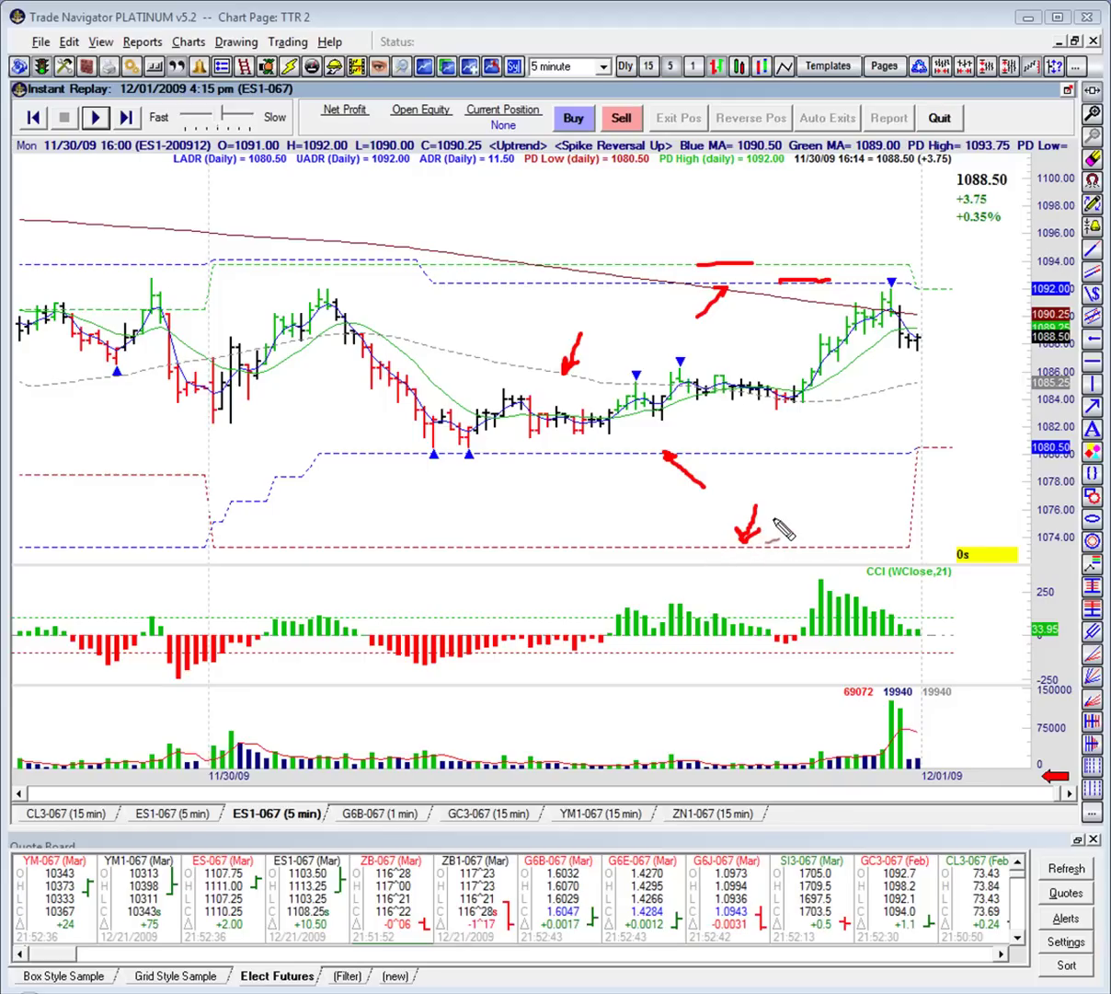
- Write the letters S, R and L beside the marked support and resistance lines, and clear the markings
mouse_move(825, 521)
left_mouse_down()
mouse_move(806, 529)
mouse_move(798, 549)
left_mouse_up()
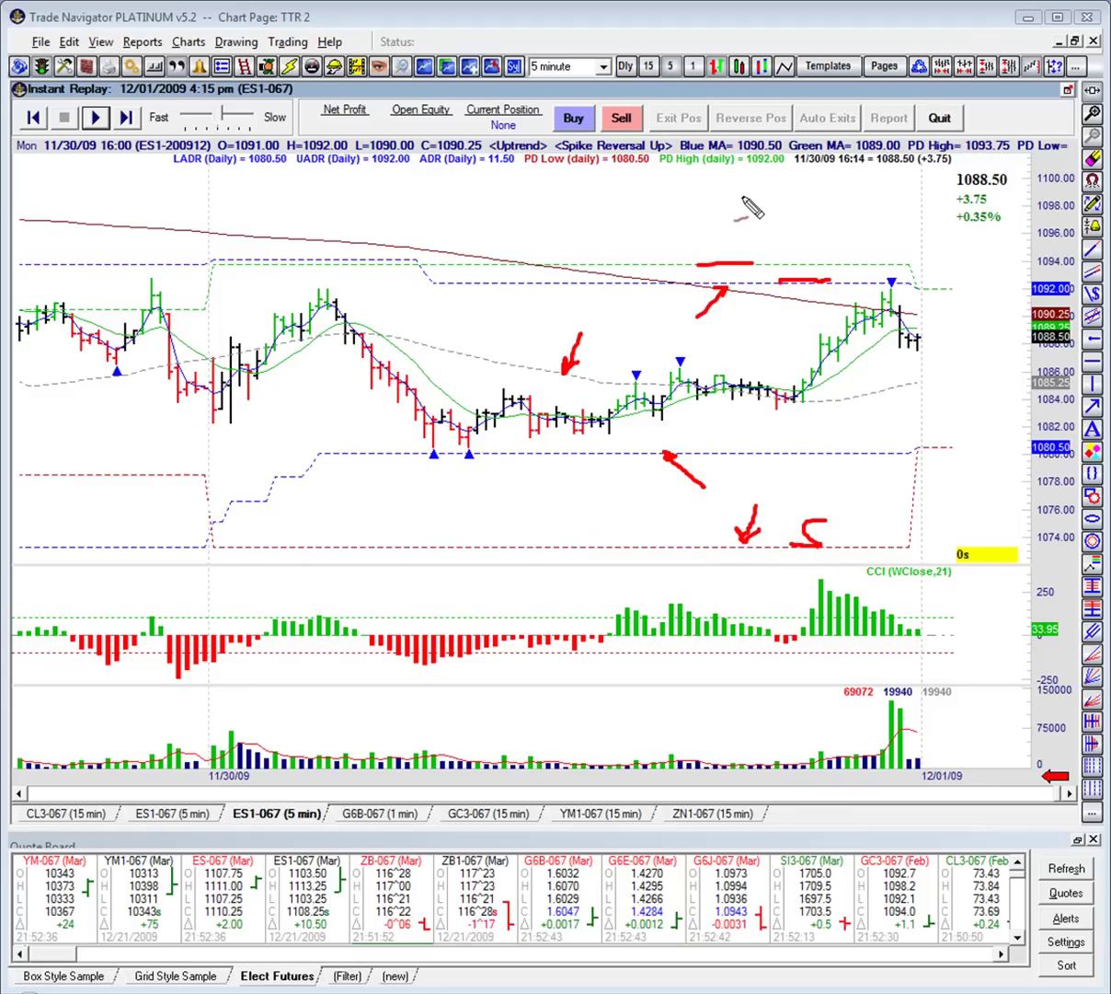
mouse_move(744, 196)
left_mouse_down()
mouse_move(745, 235)
mouse_move(790, 241)
left_mouse_up()
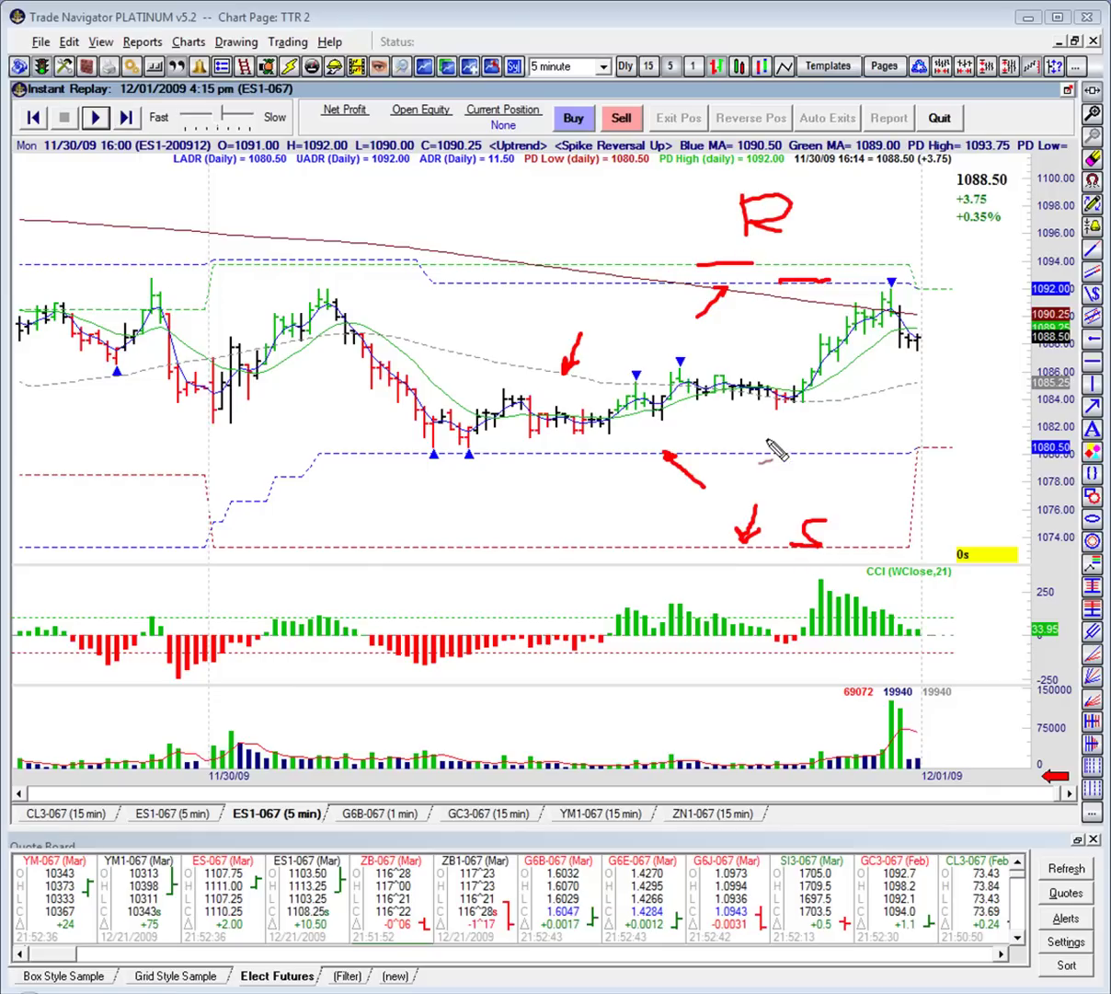
mouse_move(765, 434)
left_mouse_down()
mouse_move(768, 466)
mouse_move(809, 463)
left_mouse_up()
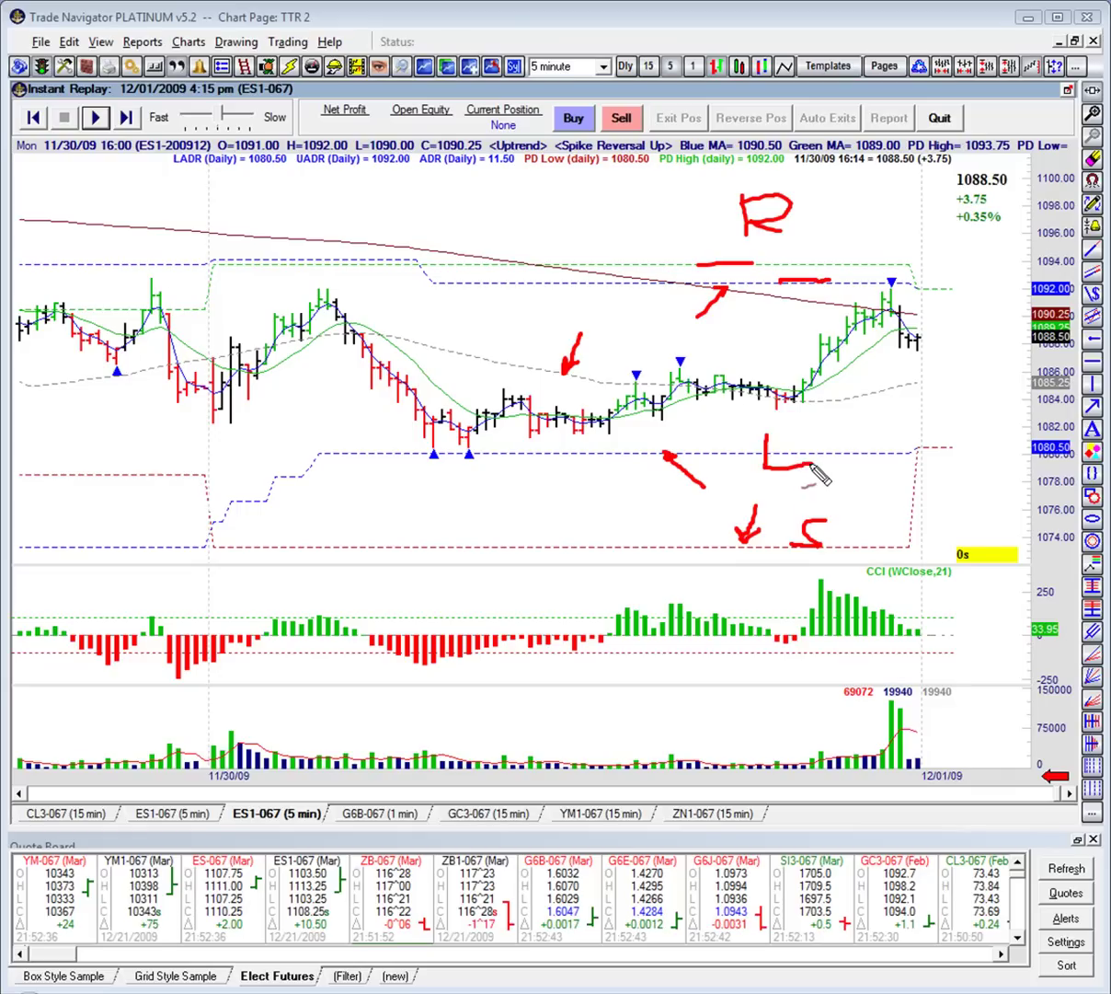
left_click_drag(598, 277, 633, 291)
key("Escape")
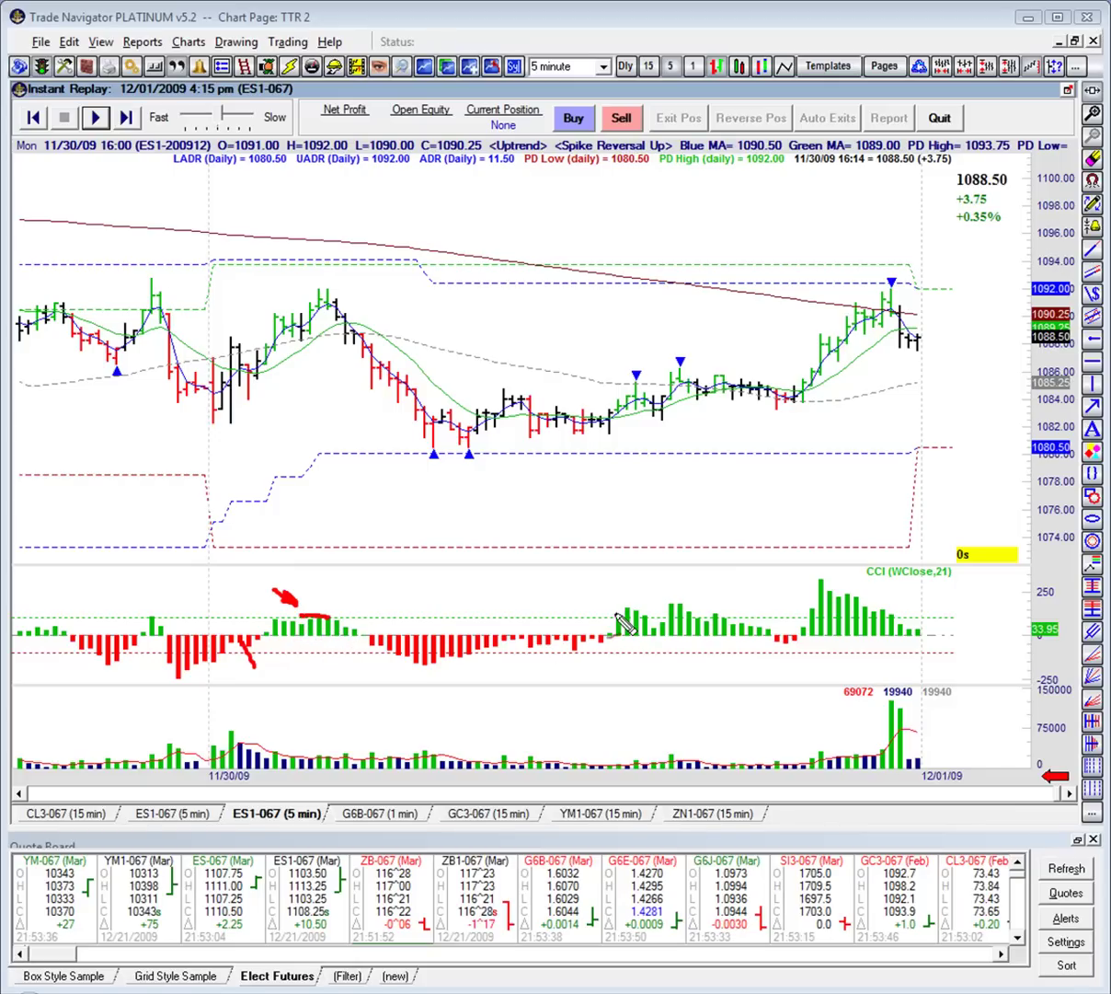
- Draw red lines along the CCI swings near the upper and lower thresholds, and add handwritten marks in the CCI and volume panes
left_click_drag(617, 612, 673, 623)
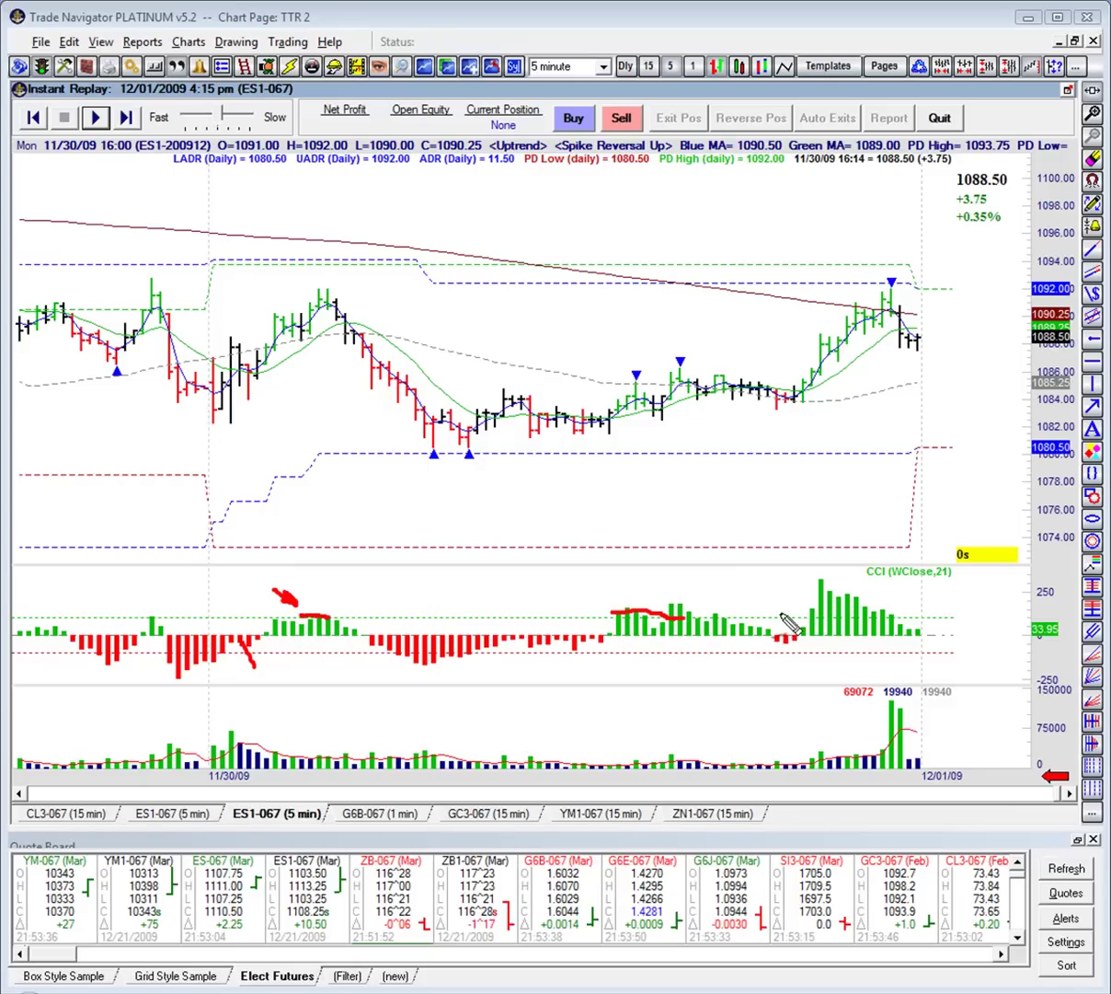
left_click_drag(781, 614, 866, 614)
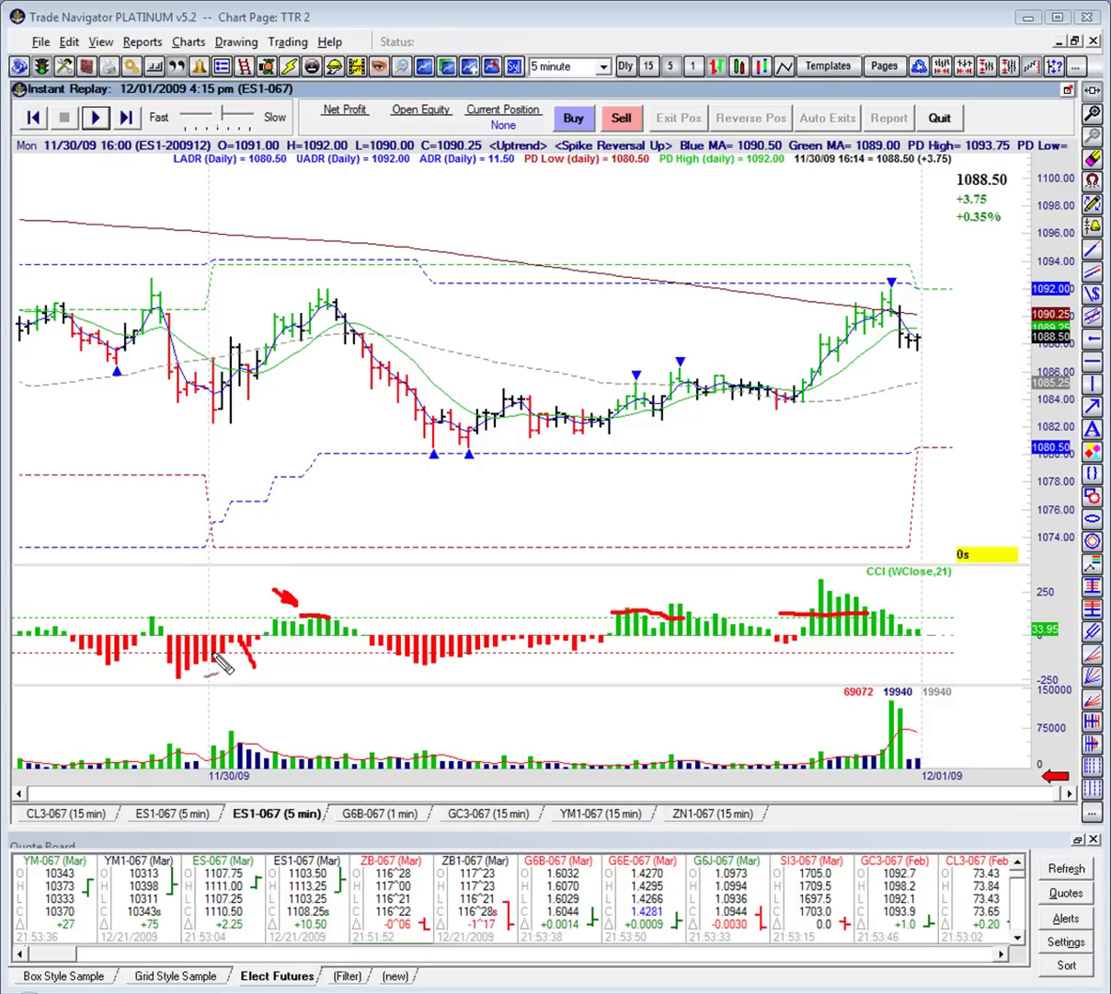
left_click_drag(220, 661, 261, 659)
left_click_drag(387, 655, 478, 662)
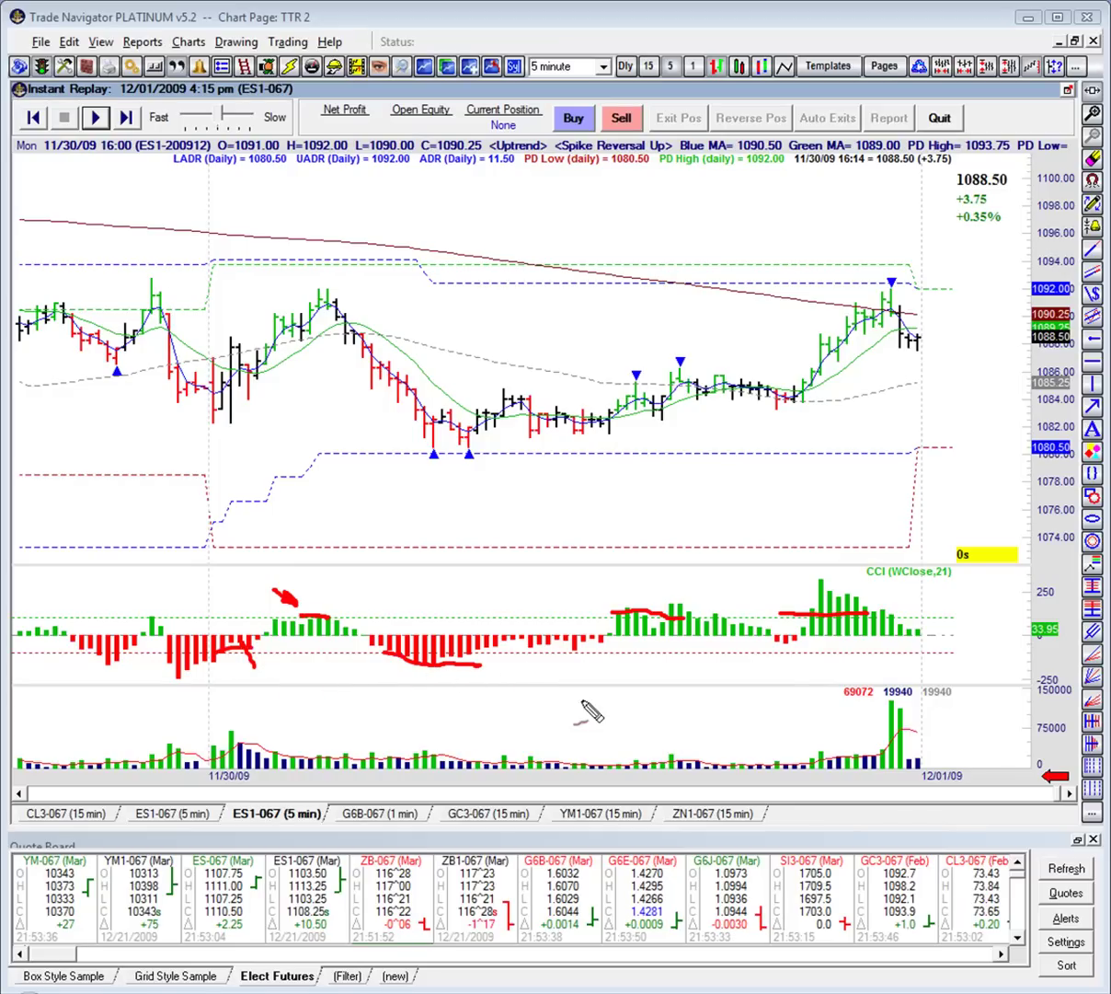
left_click_drag(562, 687, 527, 706)
mouse_move(520, 608)
left_mouse_down()
mouse_move(518, 577)
mouse_move(545, 582)
mouse_move(545, 608)
left_mouse_up()
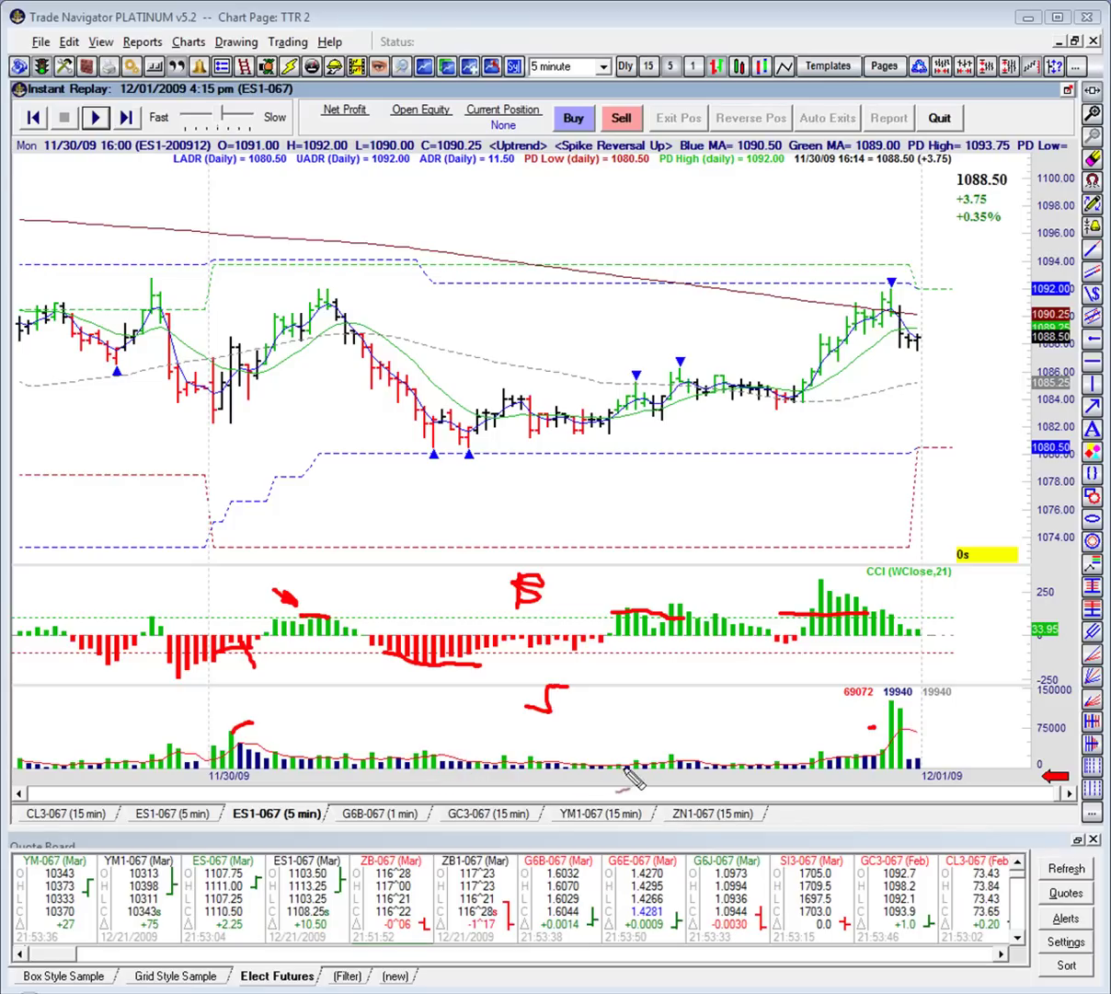
- Circle the low midday volume bars, bracket the matching price range with two red lines, and clear the markings
mouse_move(662, 757)
left_mouse_down()
mouse_move(444, 762)
mouse_move(504, 781)
mouse_move(627, 781)
mouse_move(661, 767)
left_mouse_up()
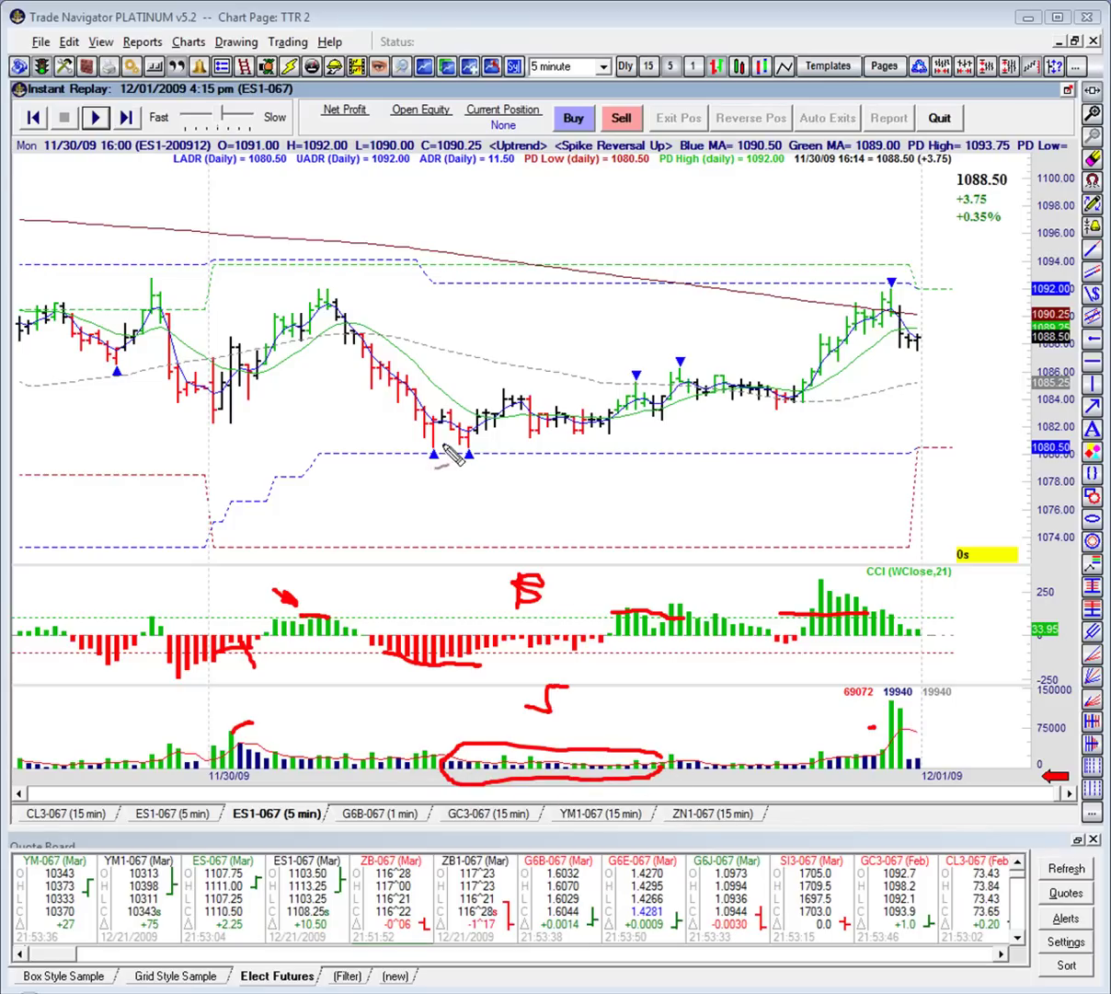
left_click_drag(444, 438, 708, 457)
left_click_drag(455, 403, 717, 426)
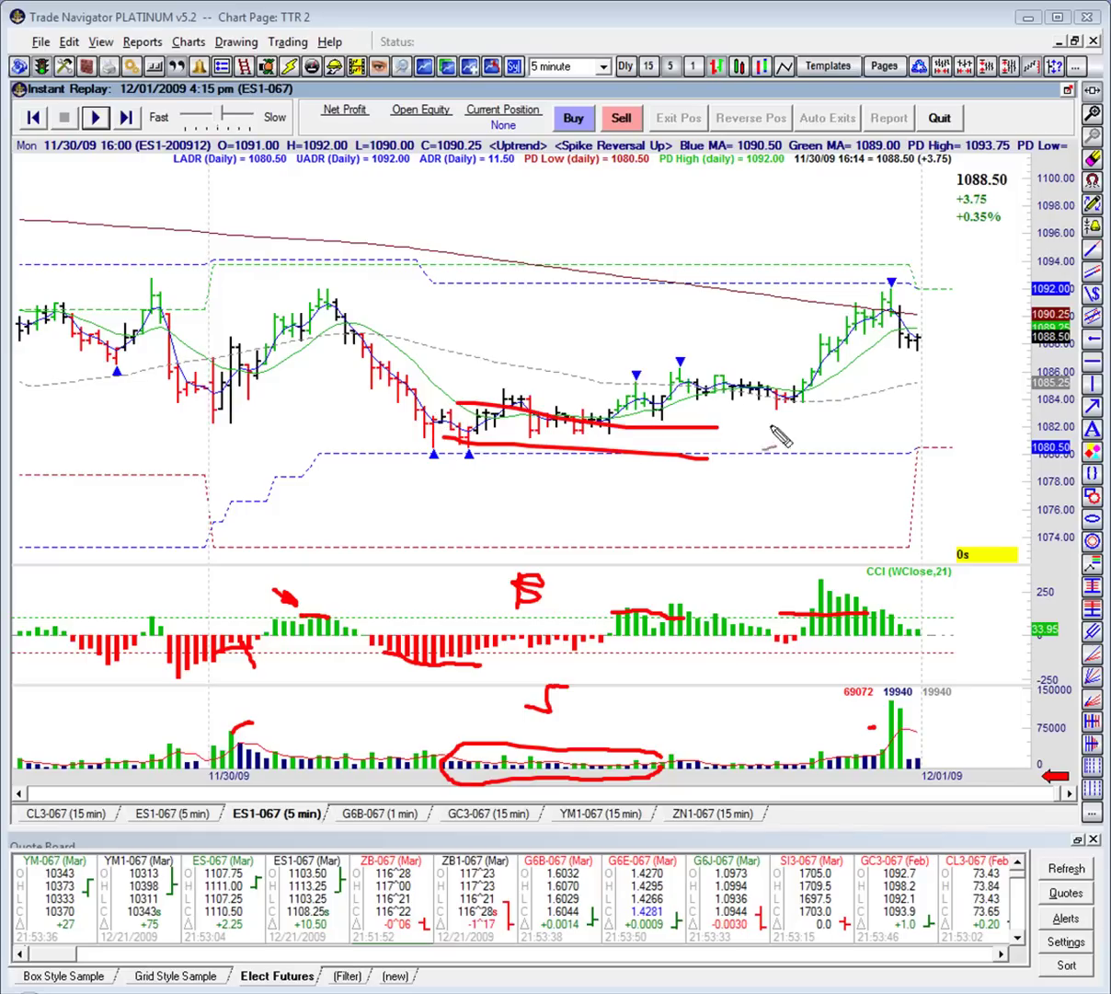
key("Escape")
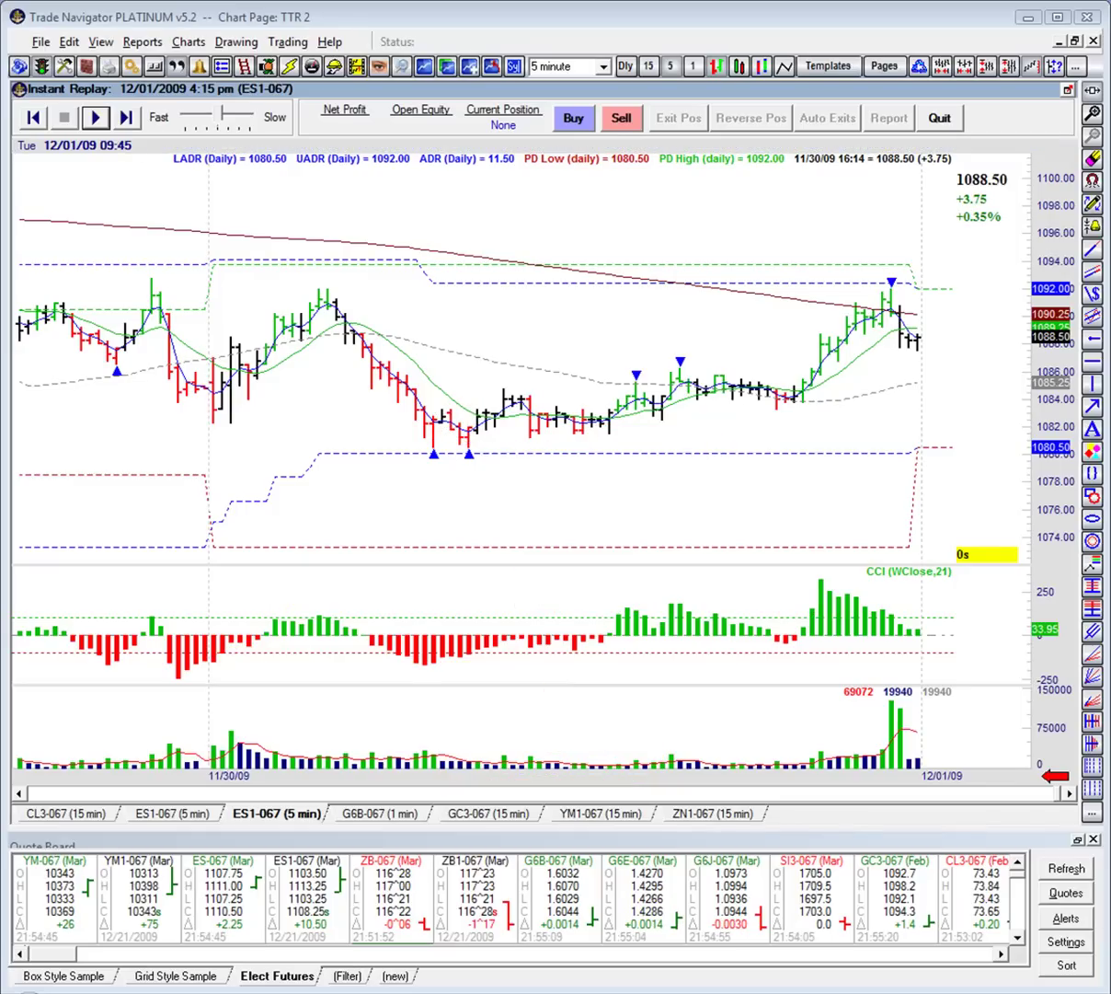
- Examine the bars from the morning to the afternoon of the 11/30/09 session with the crosshair
left_click_drag(186, 478, 248, 530)
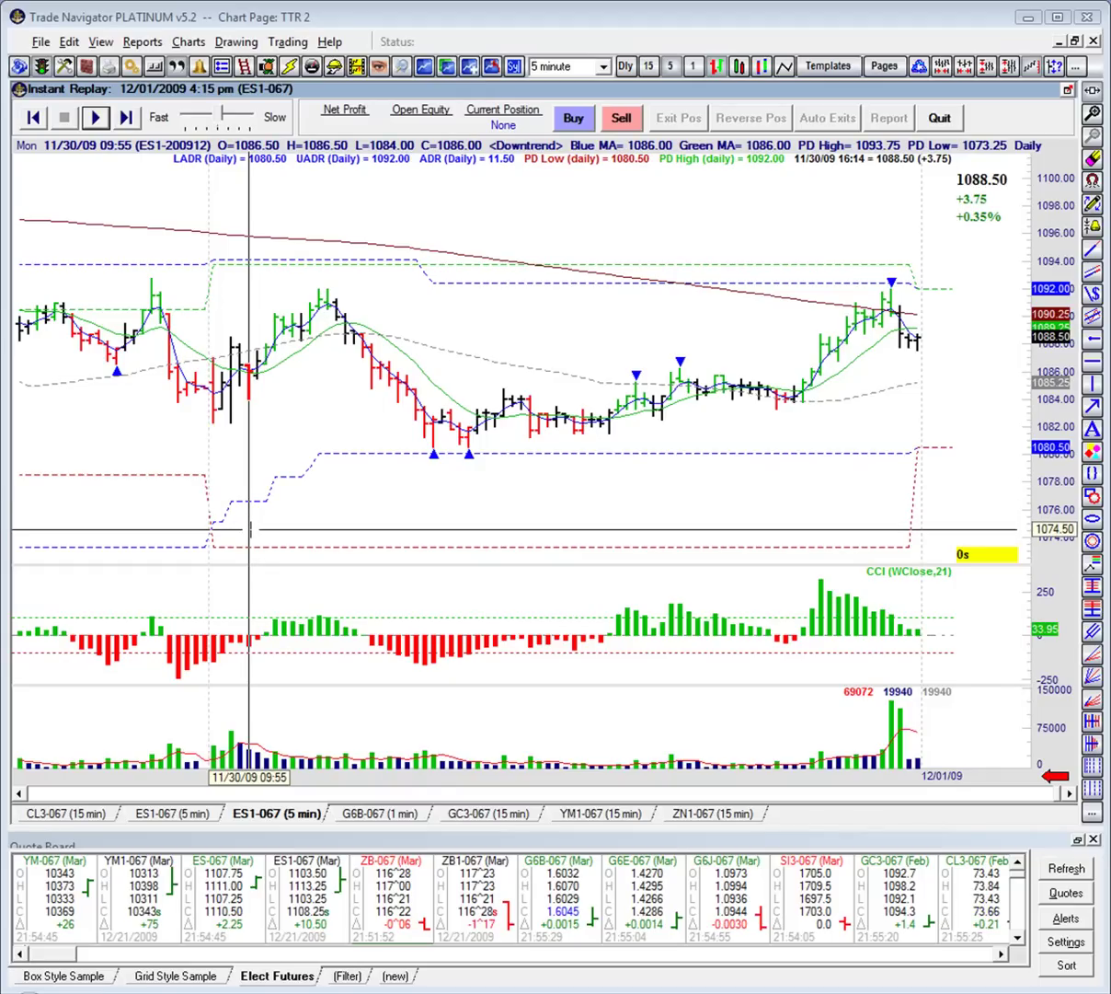
left_click_drag(248, 530, 865, 533)
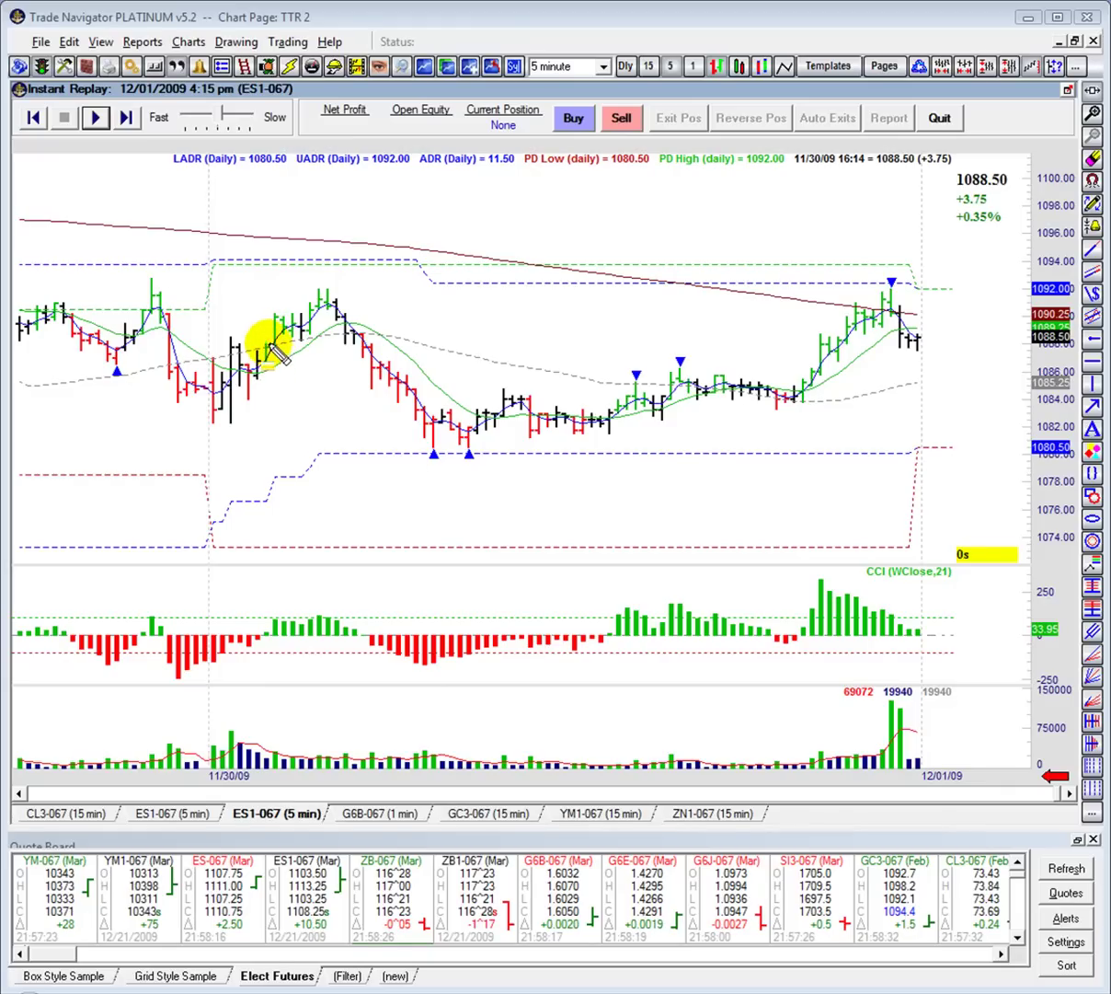
- Highlight in yellow the morning rise, peak and following decline in price, along with related CCI and volume bars
left_click(279, 317)
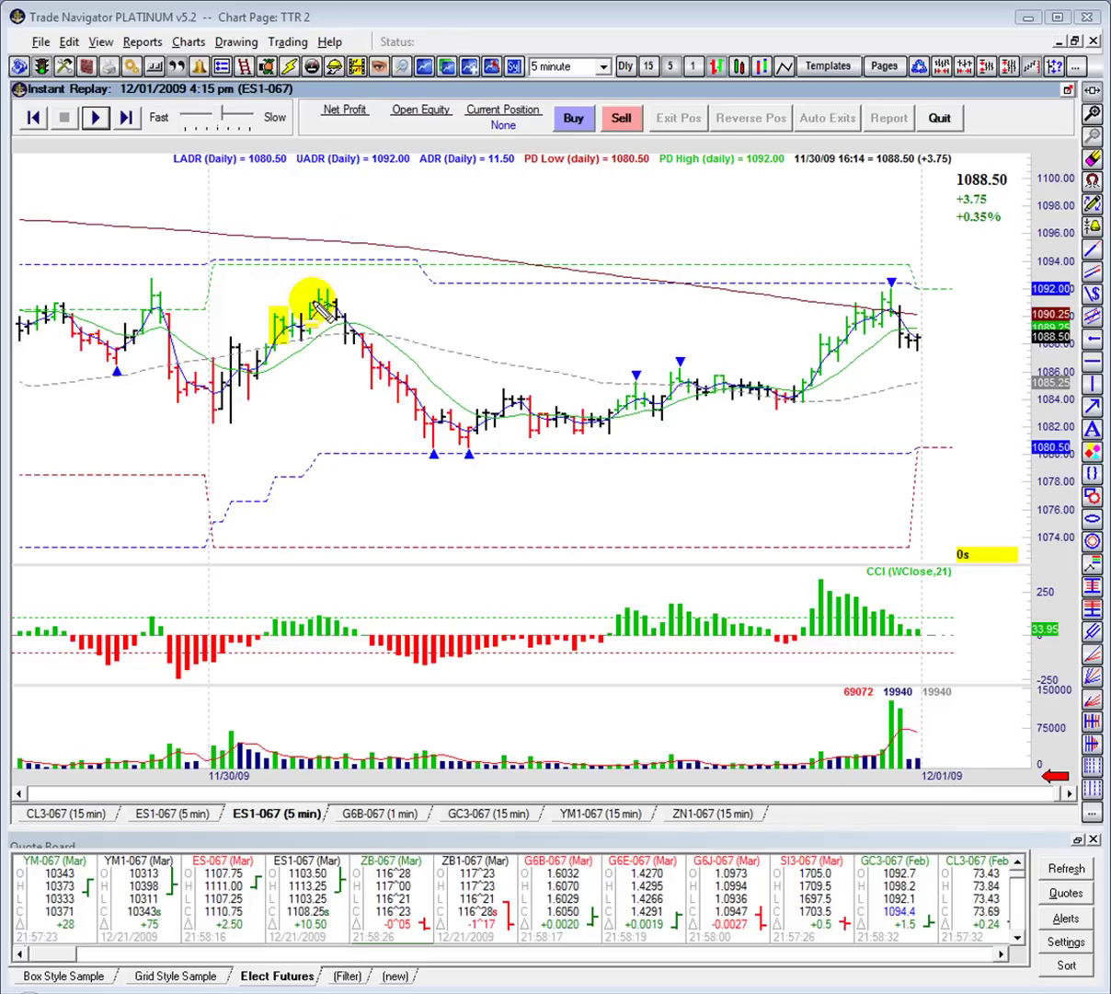
left_click_drag(314, 271, 342, 305)
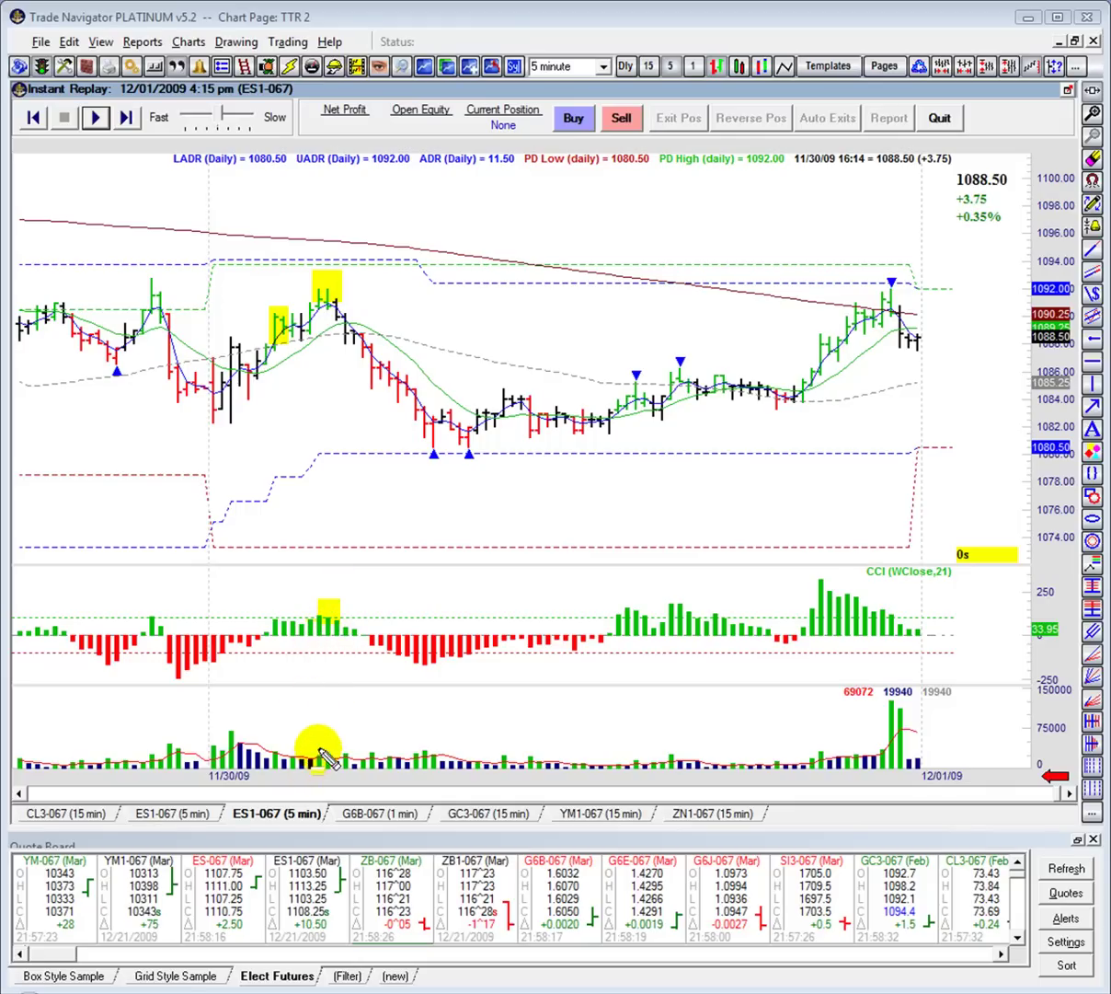
left_click_drag(324, 731, 300, 753)
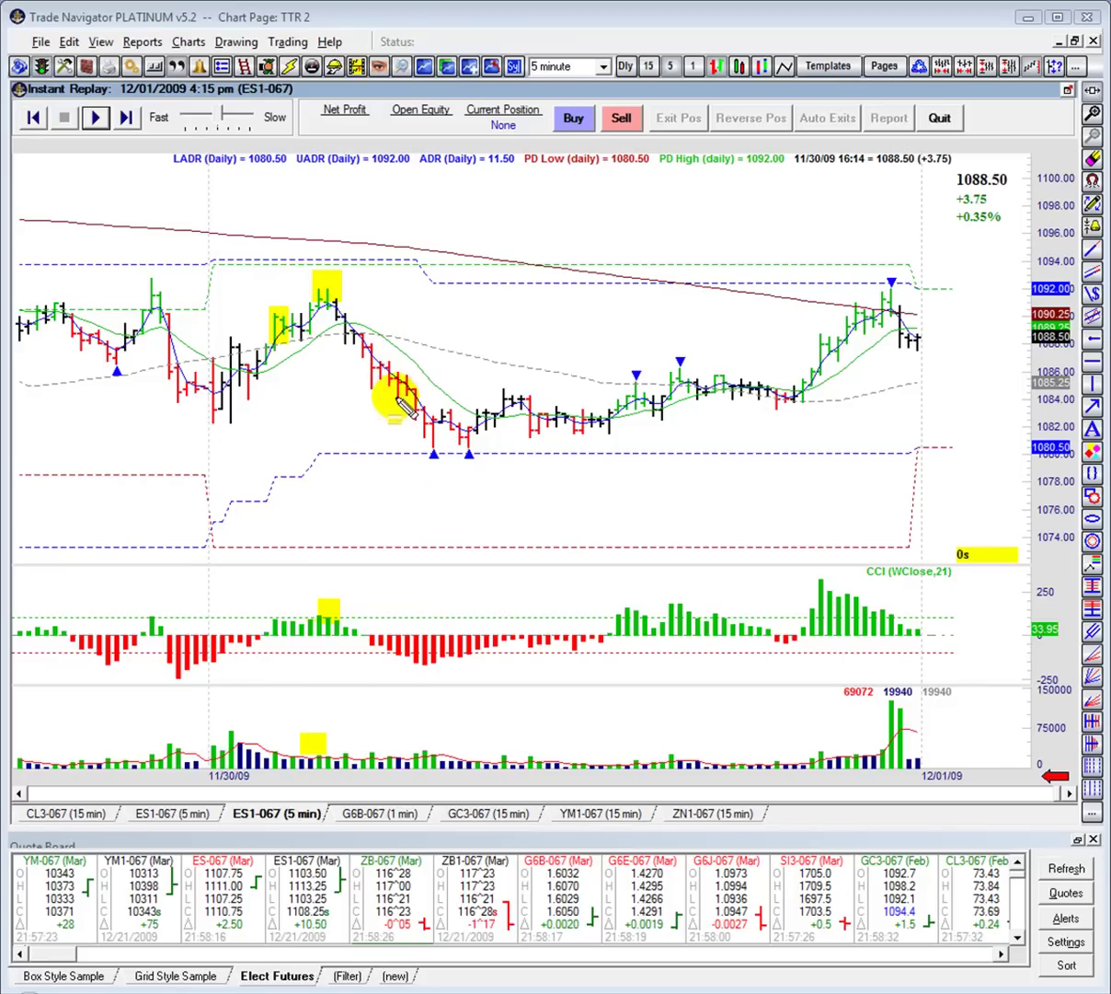
left_click_drag(390, 388, 411, 362)
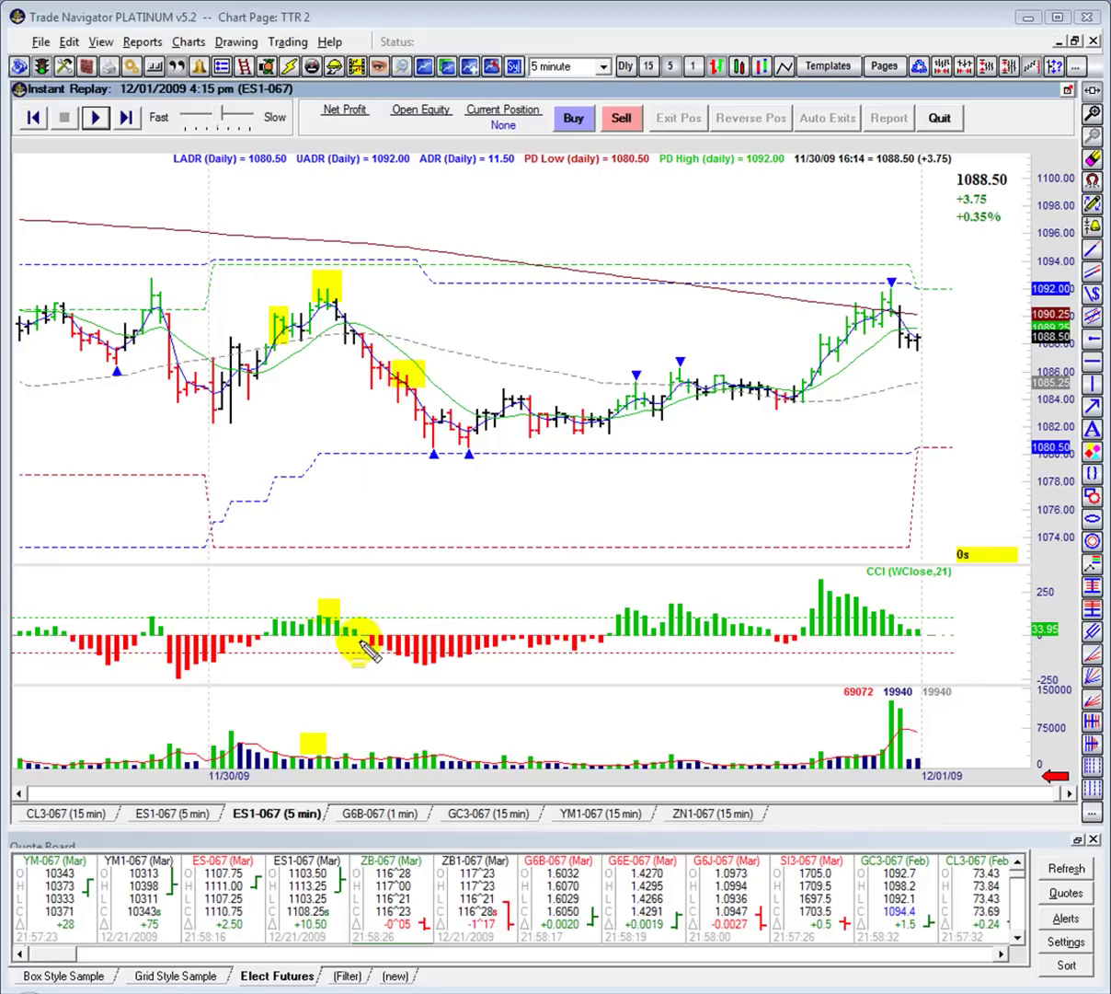
left_click_drag(418, 633, 393, 659)
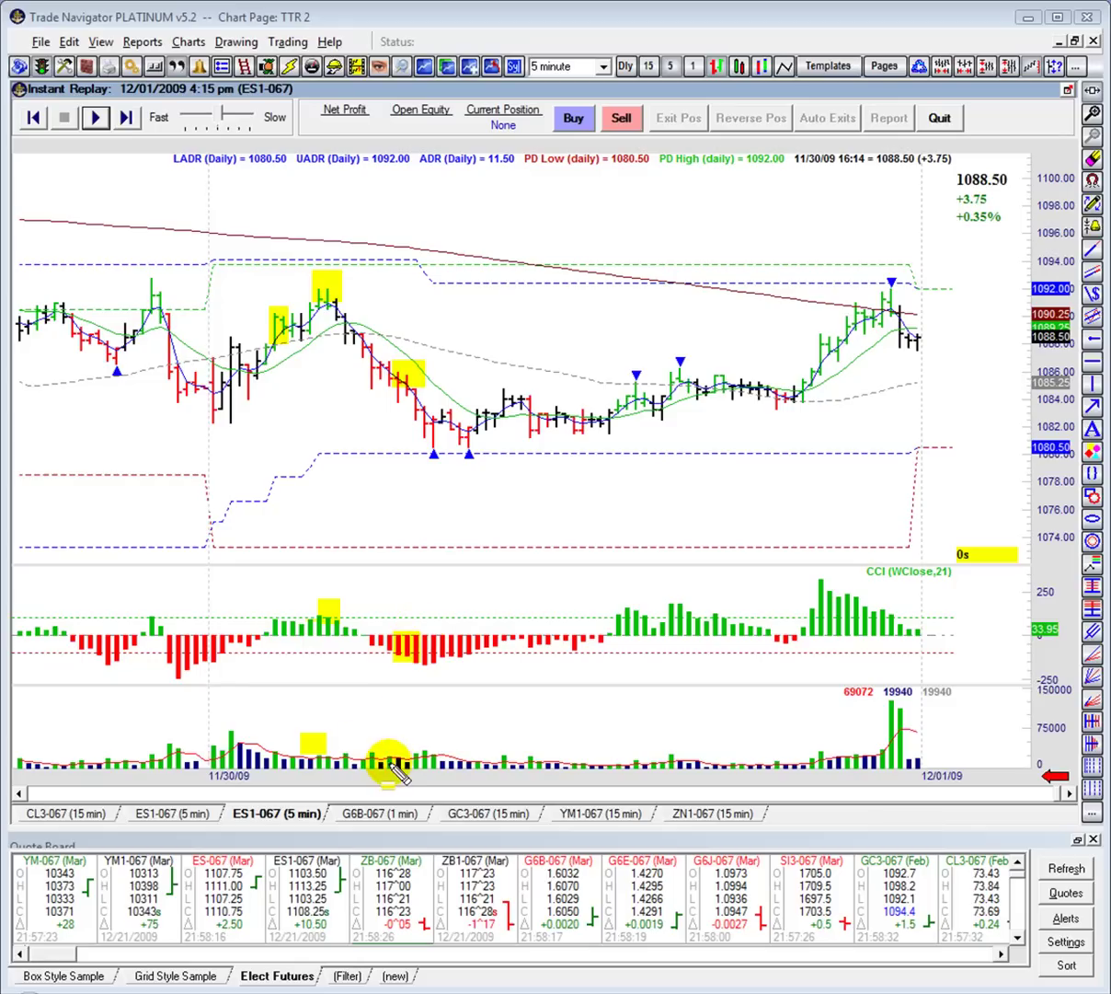
left_click_drag(381, 743, 401, 761)
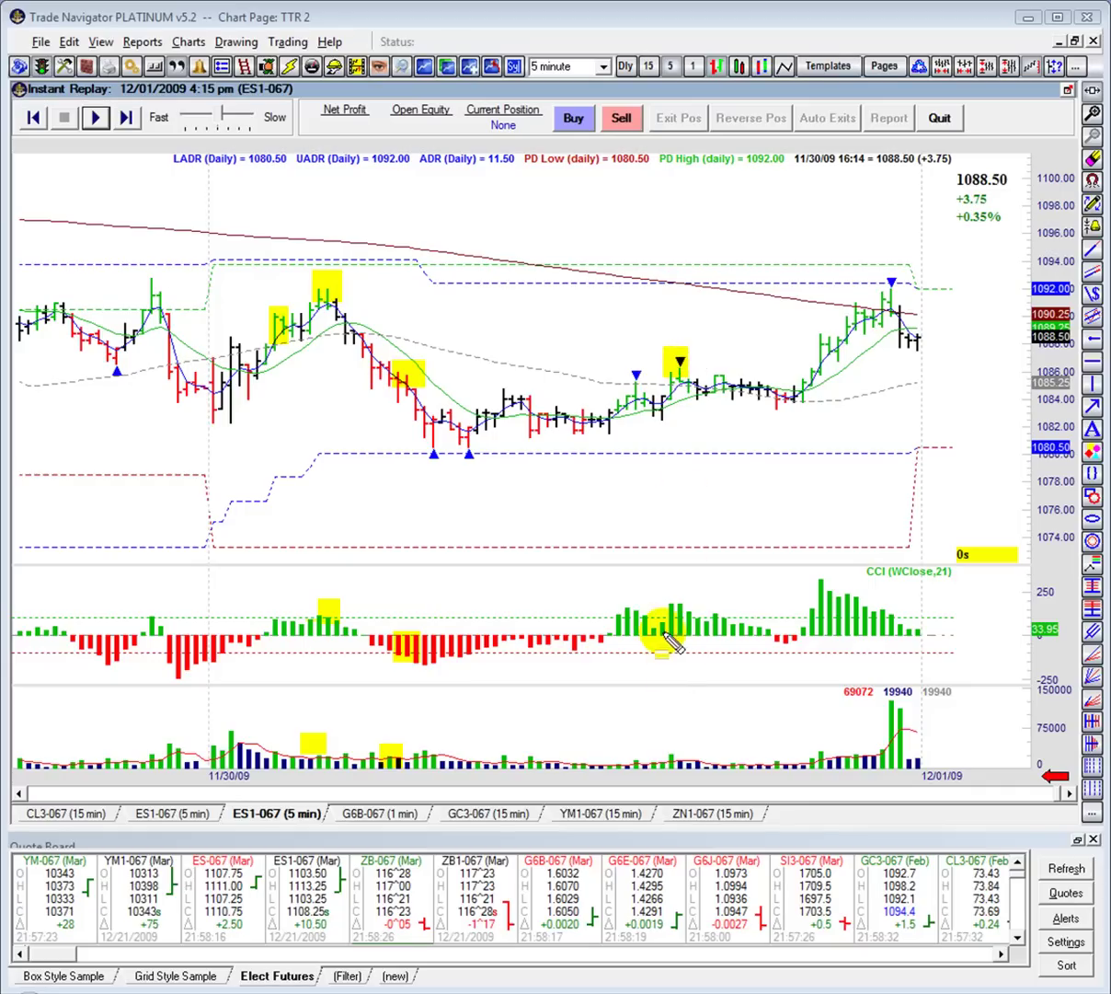
- Highlight in yellow the afternoon CCI and volume spike, and the price dip and start of the late rally
left_click_drag(665, 636, 696, 586)
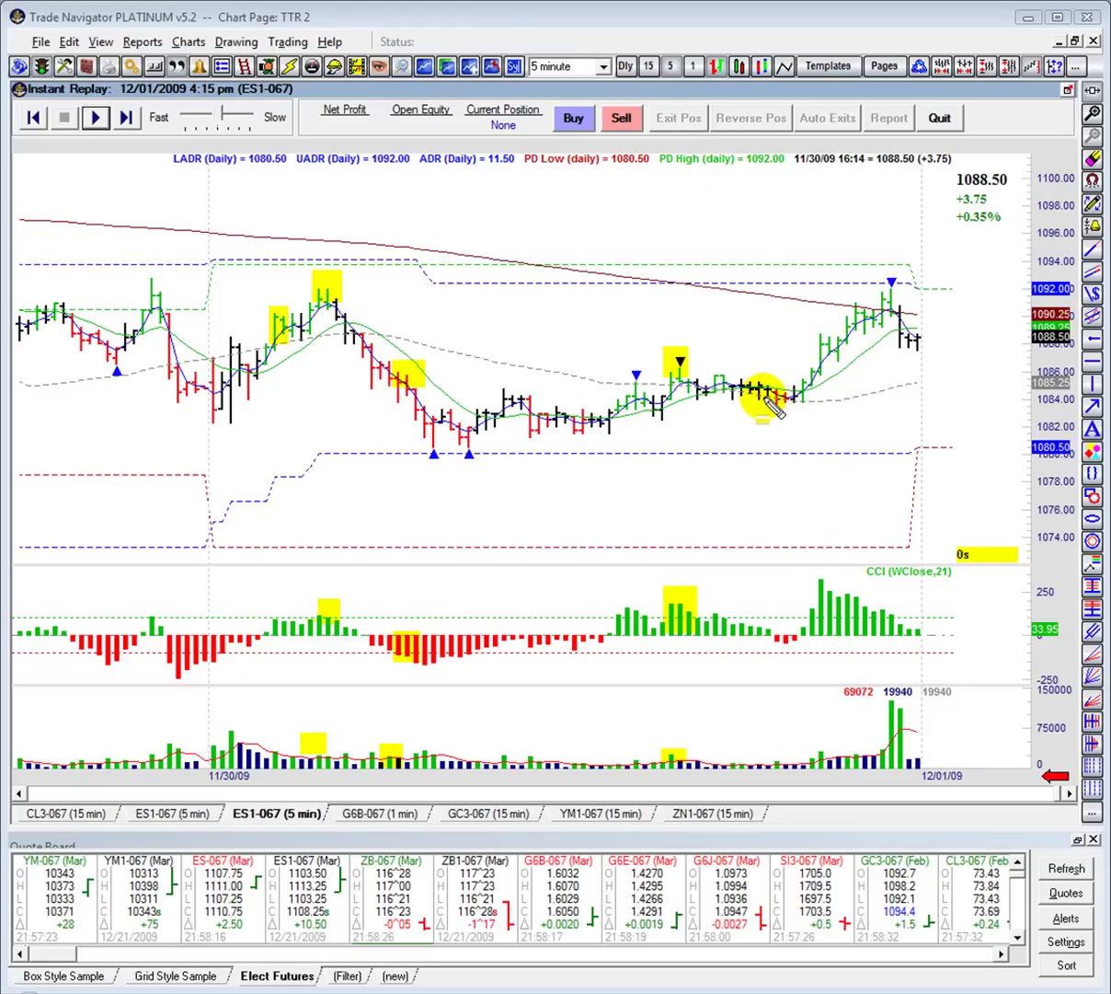
left_click_drag(762, 375, 793, 398)
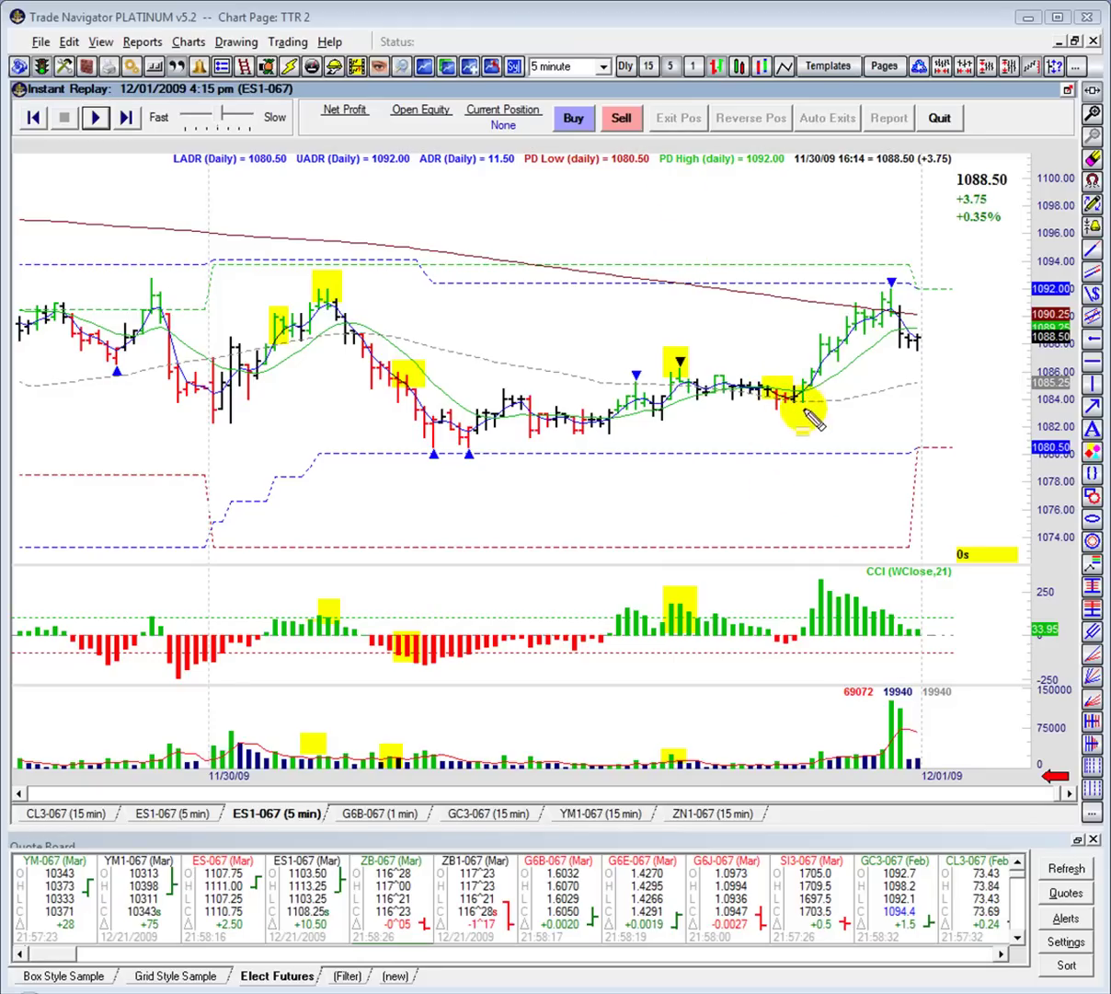
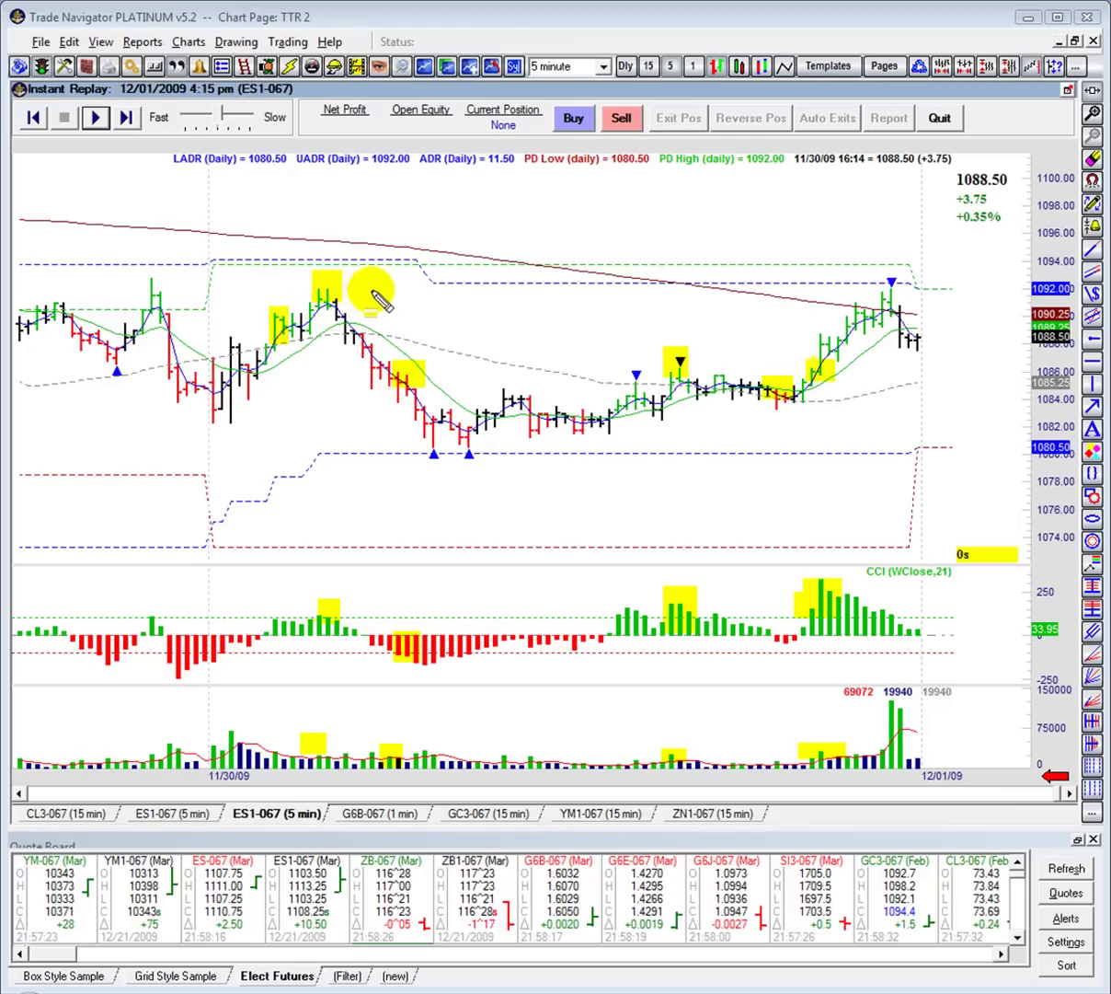
- Highlight the larger price areas from the morning high to the late rally and the small CCI dip, and clear all highlights
left_click(314, 278)
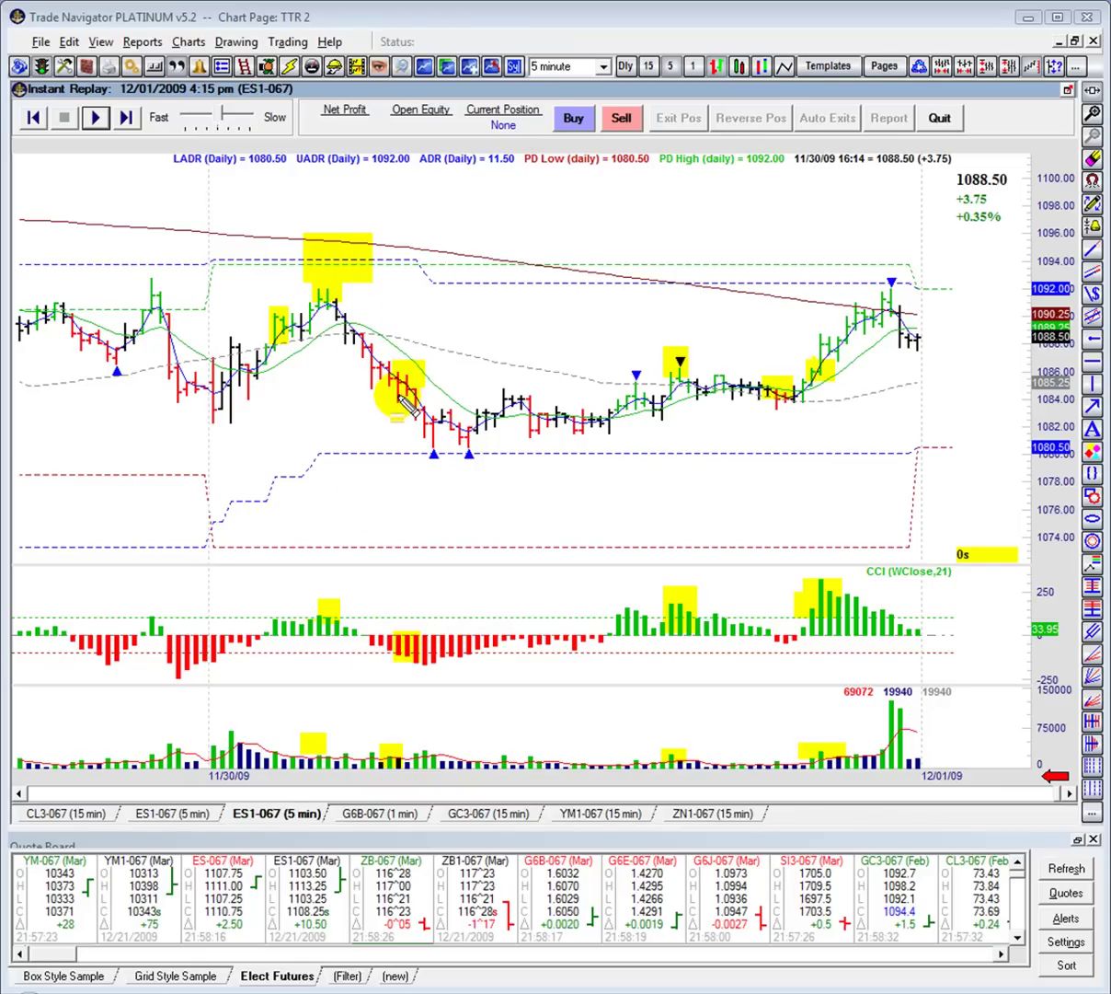
left_click_drag(396, 364, 477, 472)
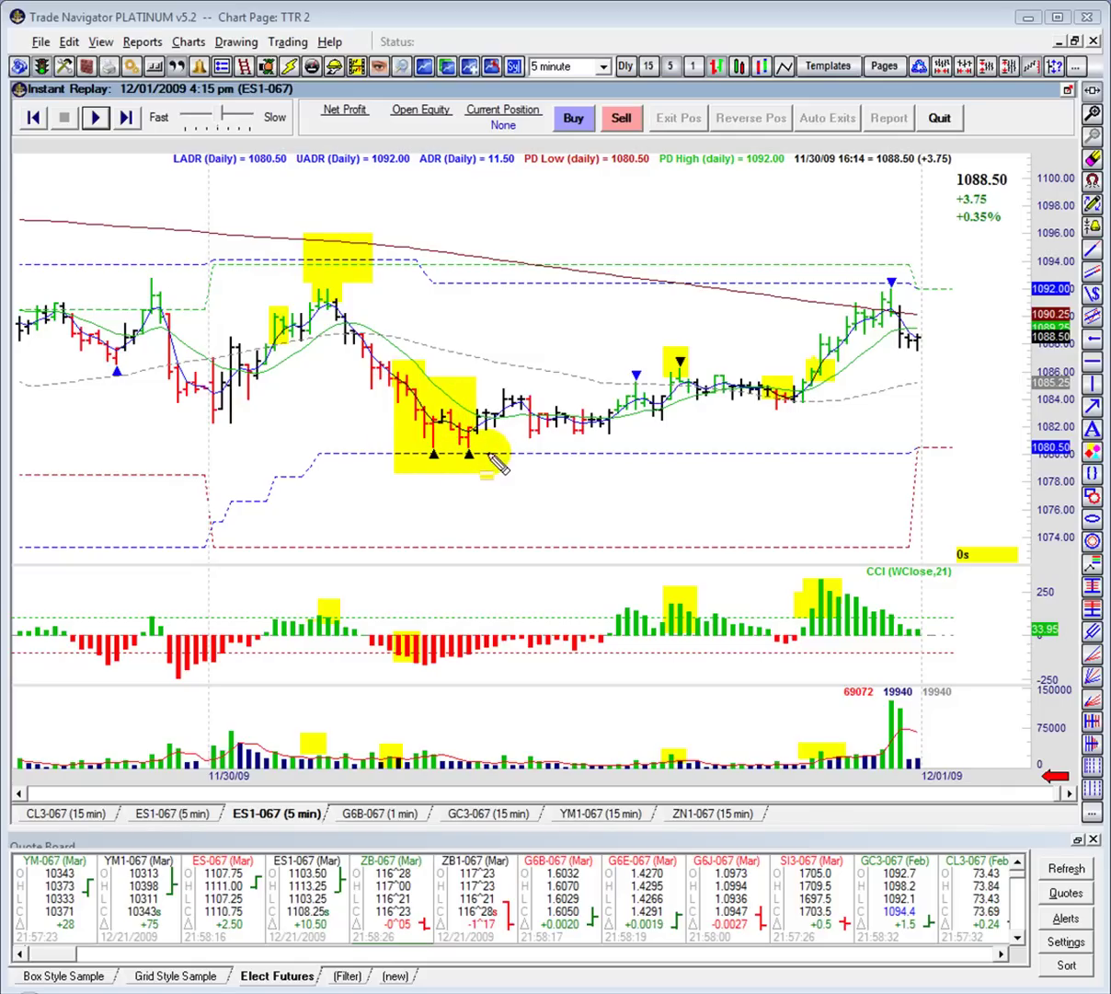
left_click_drag(649, 395, 712, 347)
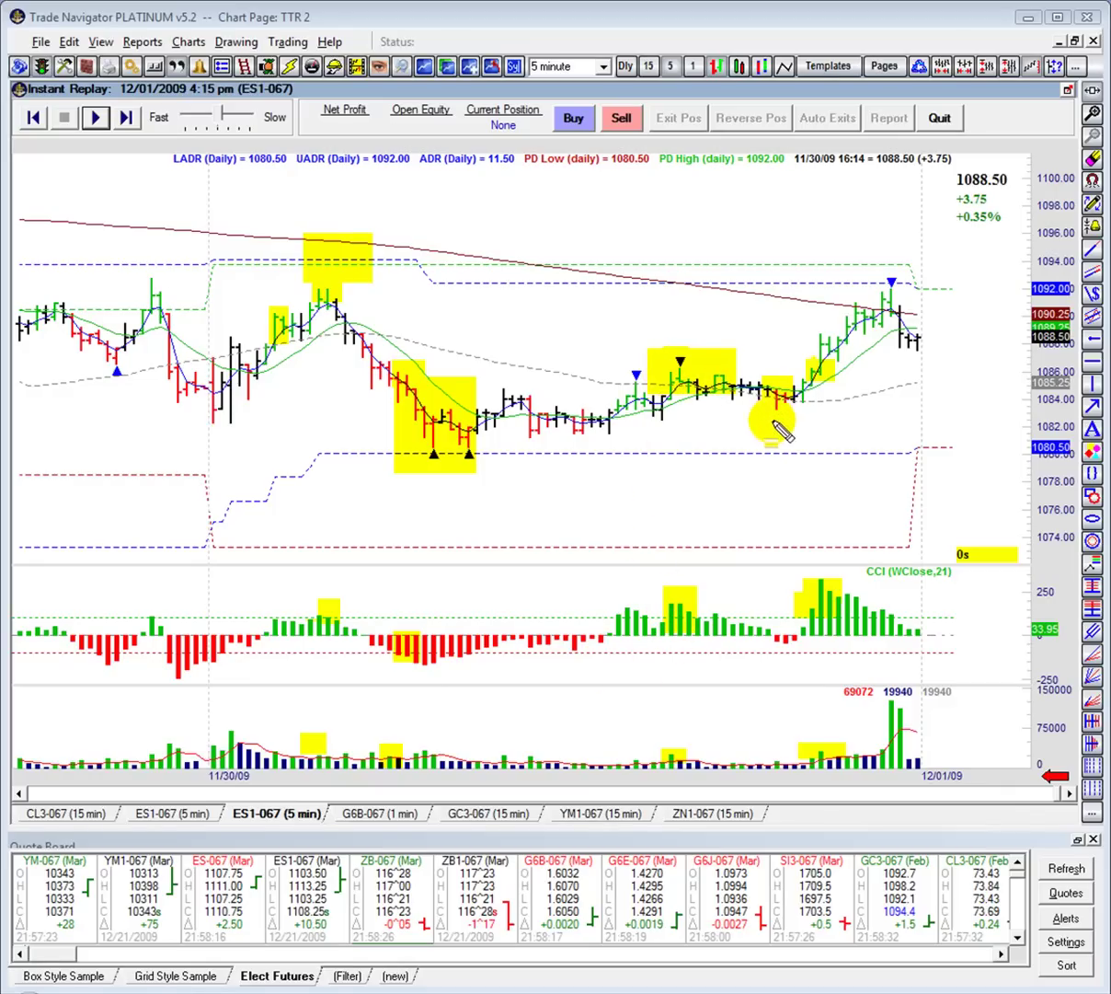
left_click_drag(753, 638, 801, 611)
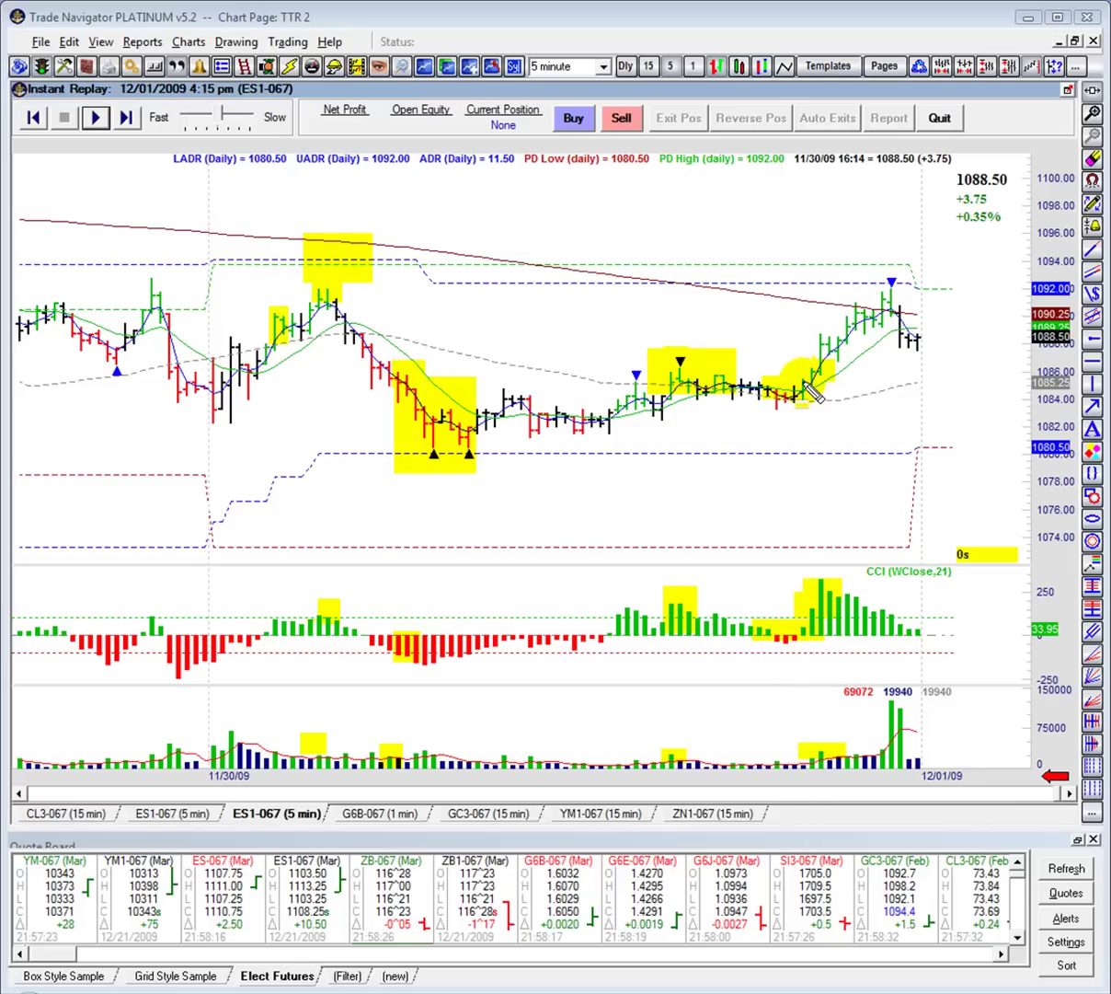
mouse_move(814, 377)
left_mouse_down()
mouse_move(860, 308)
mouse_move(925, 292)
left_mouse_up()
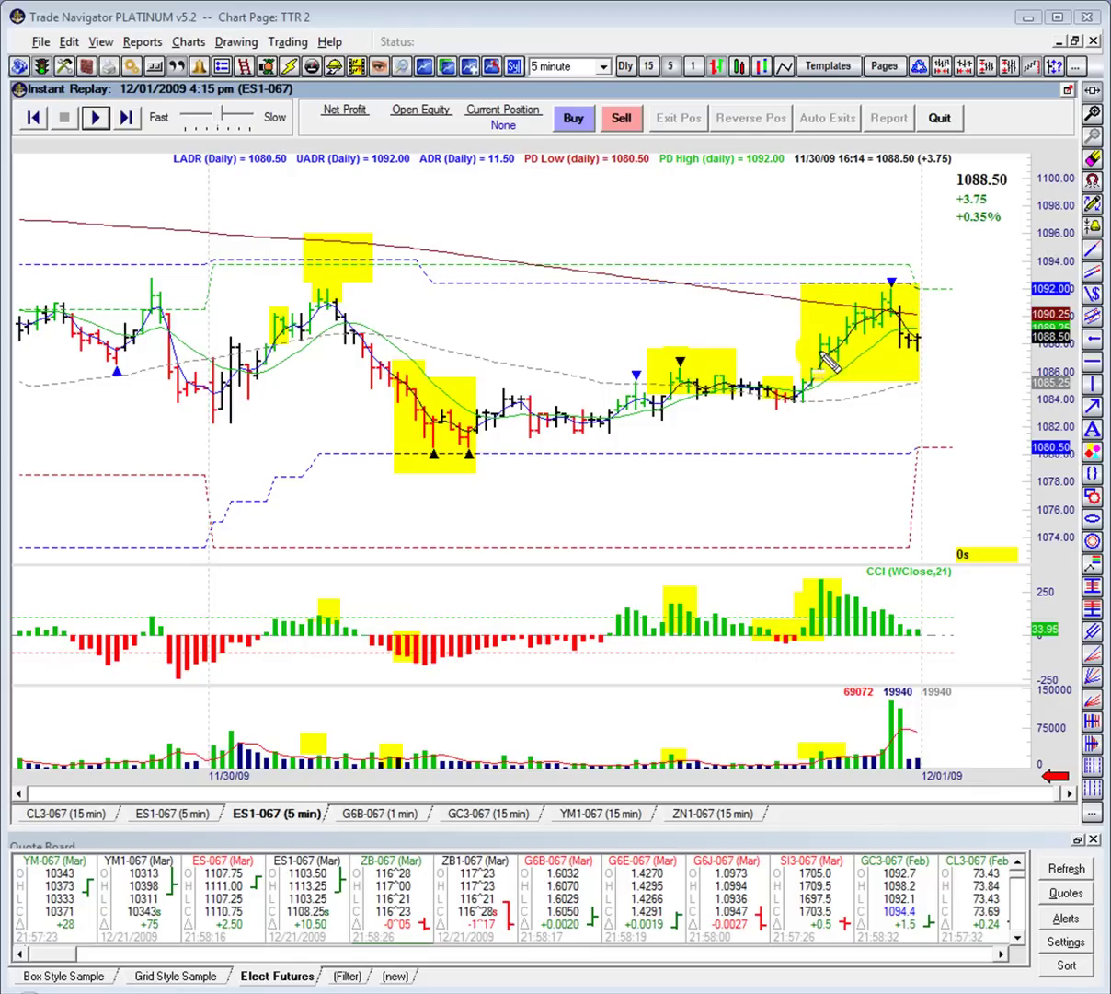
left_click(777, 500)
key("e")
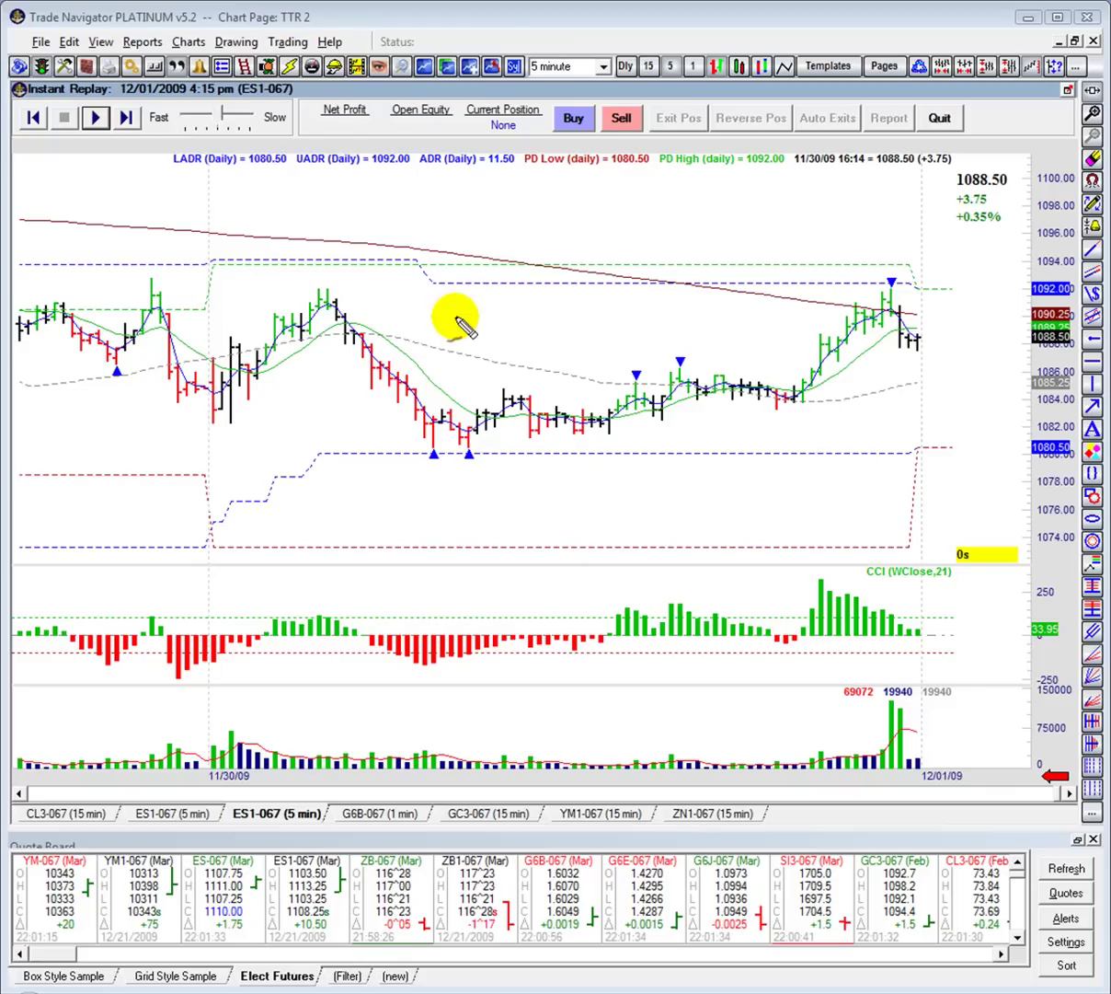
- Draw a large red question mark in the middle of the price pane and handwrite "W/L" below the afternoon bars
mouse_move(457, 331)
left_mouse_down()
mouse_move(478, 311)
mouse_move(651, 345)
mouse_move(517, 396)
mouse_move(515, 501)
mouse_move(491, 541)
mouse_move(528, 541)
mouse_move(508, 531)
mouse_move(515, 549)
left_mouse_up()
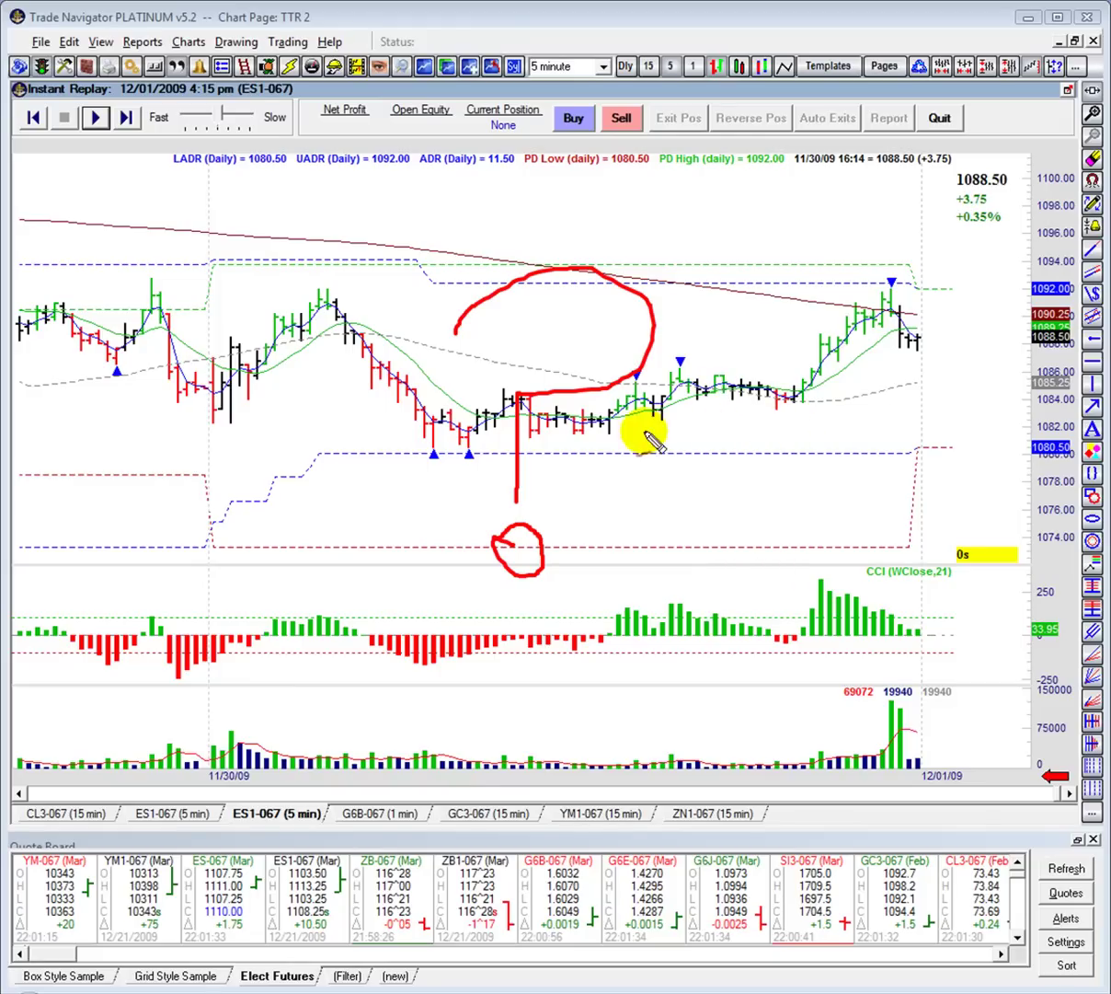
mouse_move(722, 413)
left_mouse_down()
mouse_move(745, 453)
mouse_move(763, 451)
mouse_move(800, 395)
left_mouse_up()
left_click_drag(732, 529, 825, 421)
mouse_move(803, 458)
left_mouse_down()
mouse_move(839, 515)
mouse_move(861, 518)
left_mouse_up()
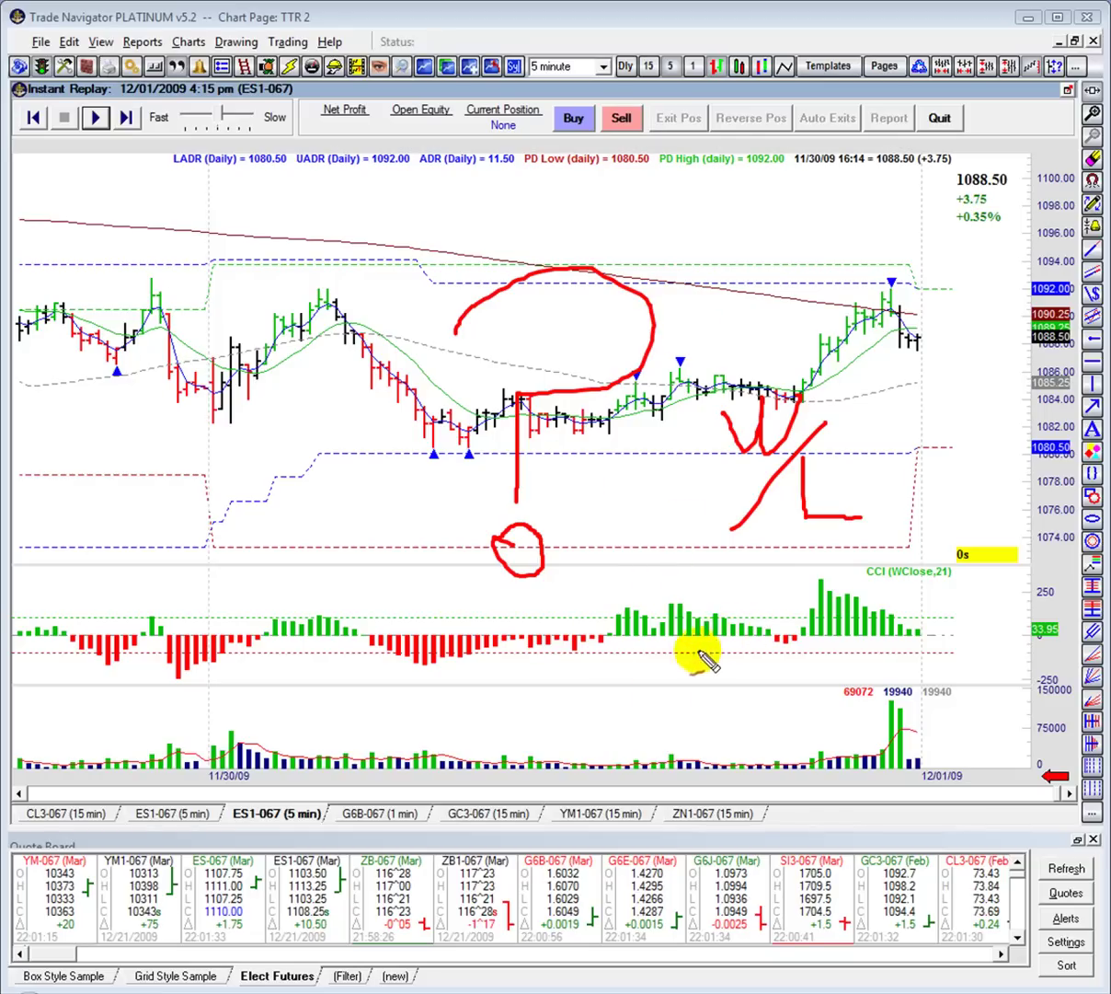
- Draw short red lines above the midday CCI and volume bars, and a diagonal stroke below the morning price decline
left_click_drag(541, 622, 610, 618)
left_click_drag(604, 736, 720, 740)
left_click_drag(318, 500, 385, 441)
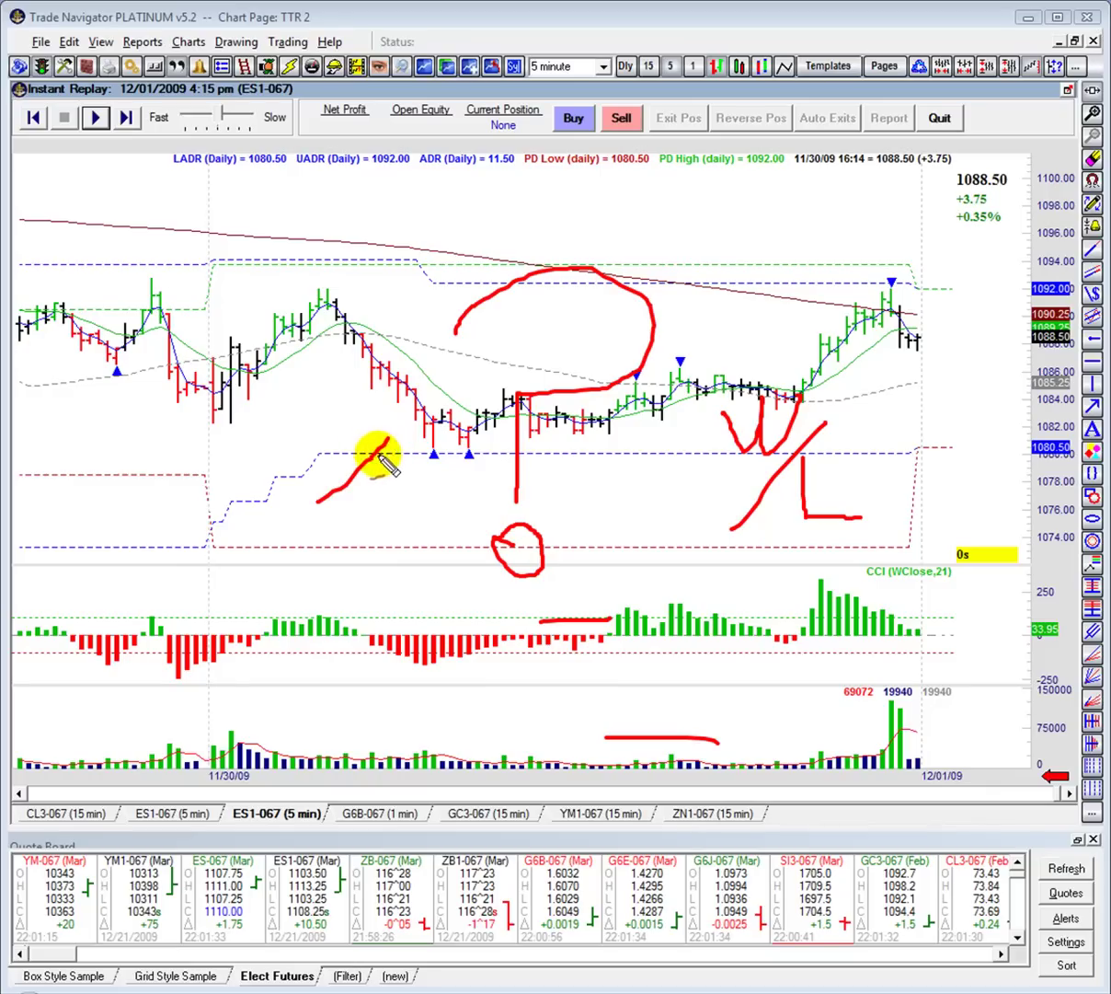